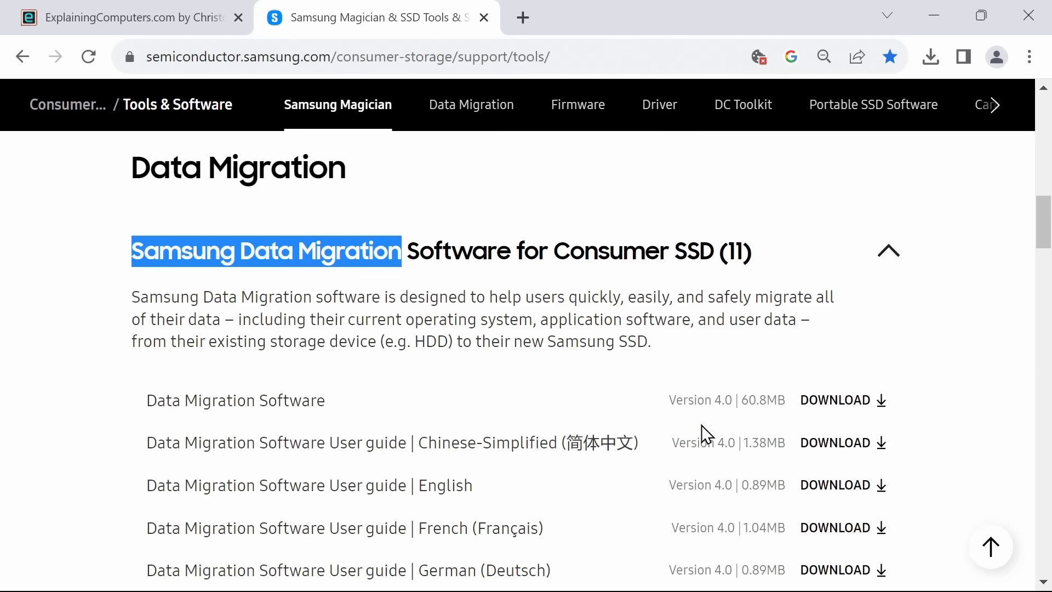
Start downloading the Samsung Data Migration Software installer, then cancel the save.
left_click(823, 412)
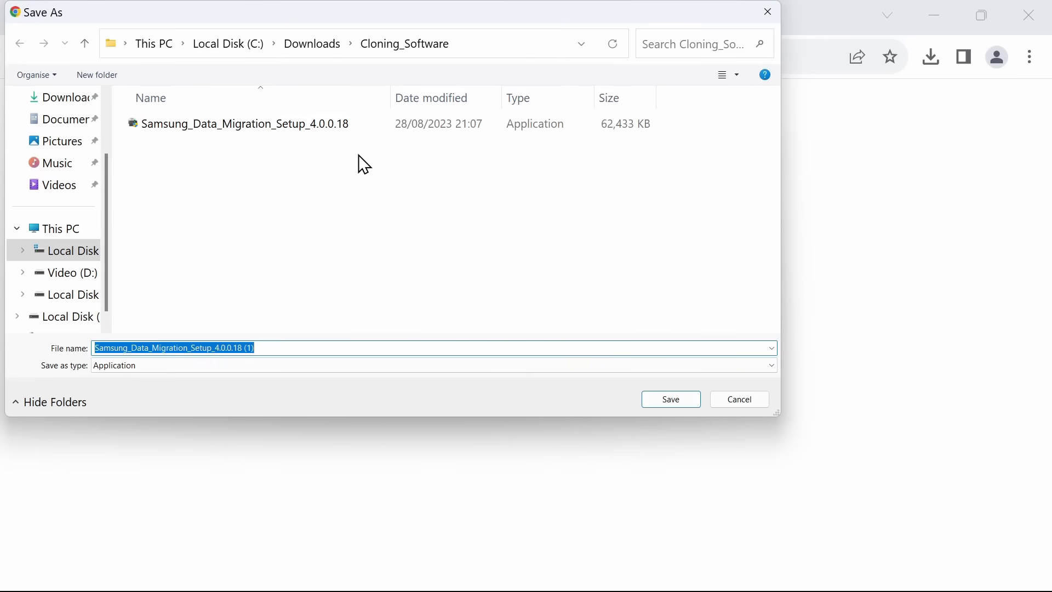
left_click(740, 401)
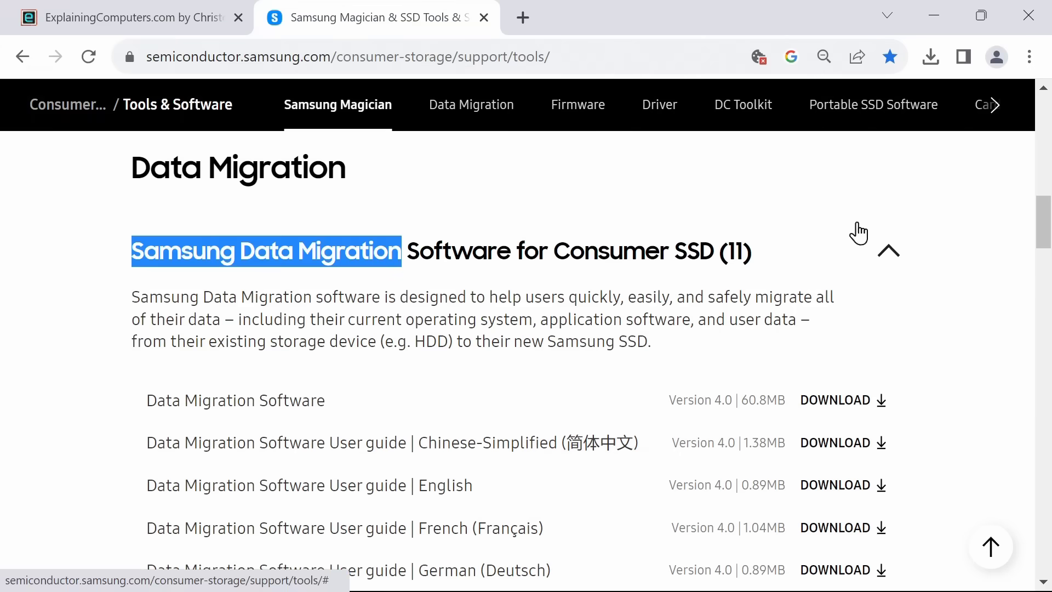
Minimise Chrome, launch Samsung Data Migration with admin rights, and confirm the 970 EVO Plus 500GB source.
left_click(929, 12)
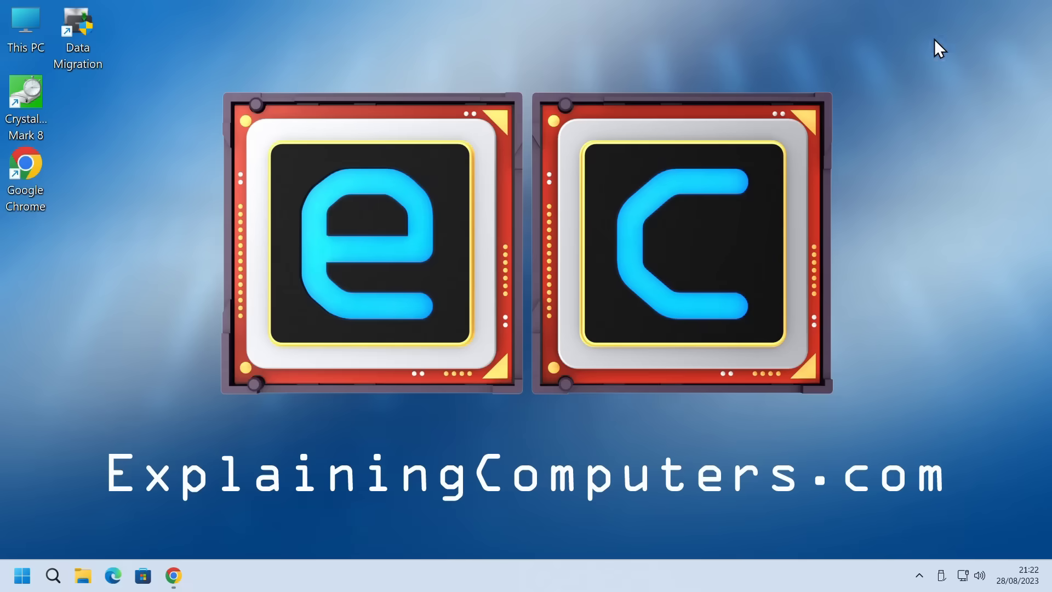
double_click(88, 35)
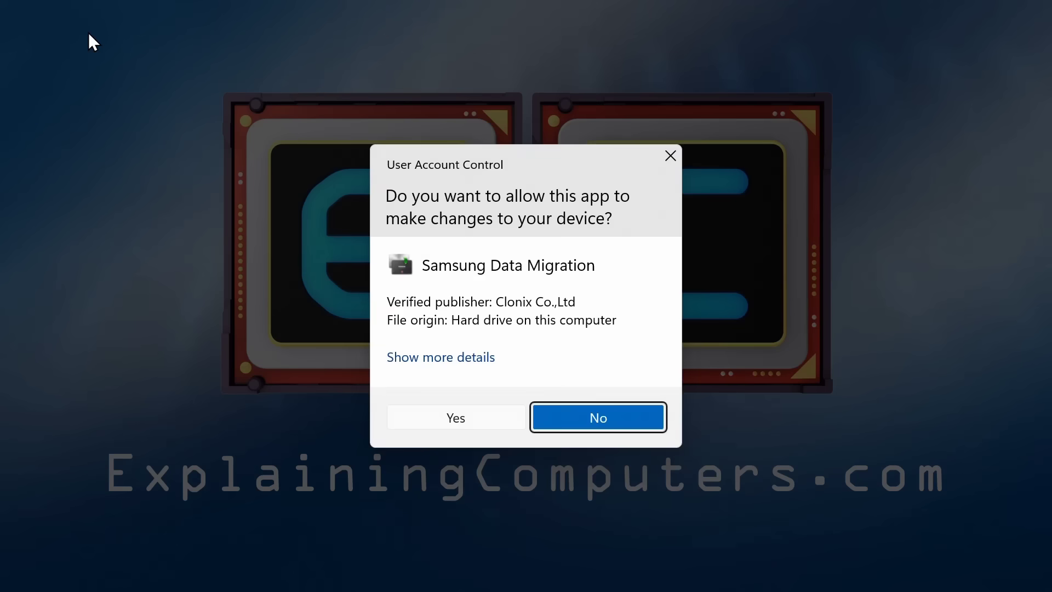
left_click(449, 421)
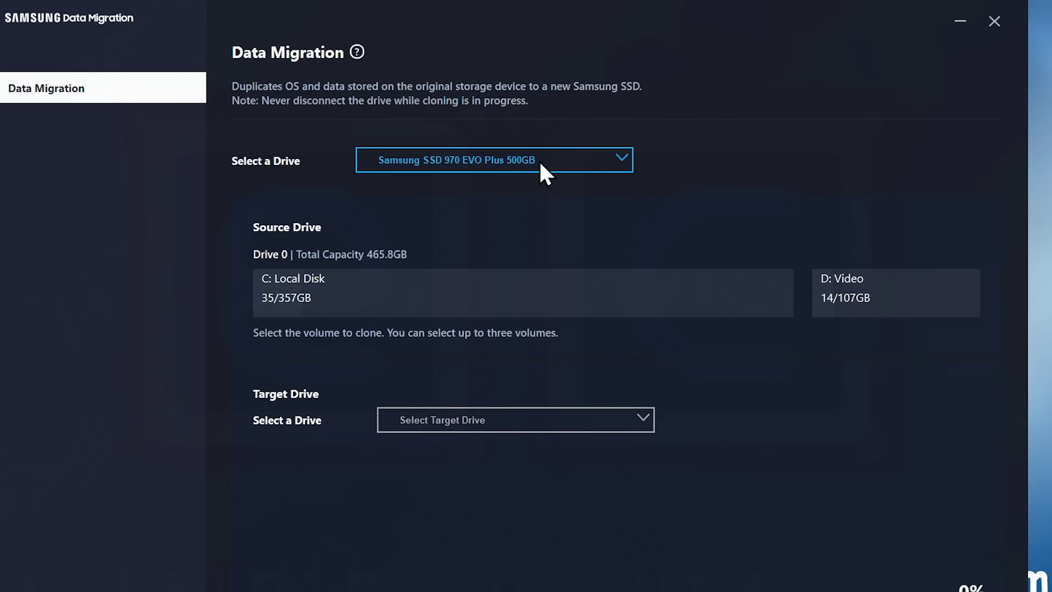
left_click(540, 172)
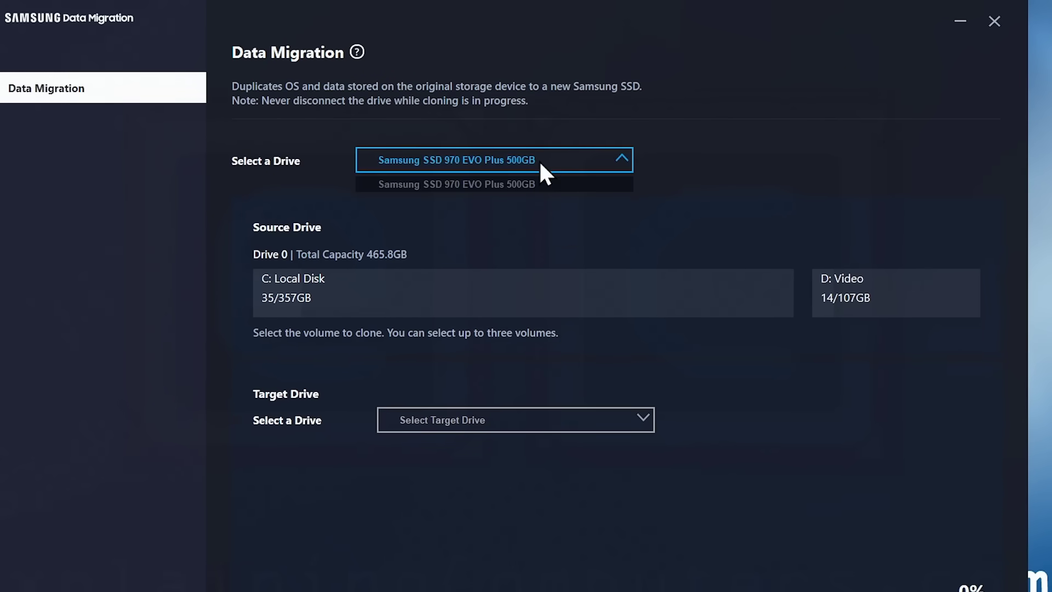
left_click(540, 163)
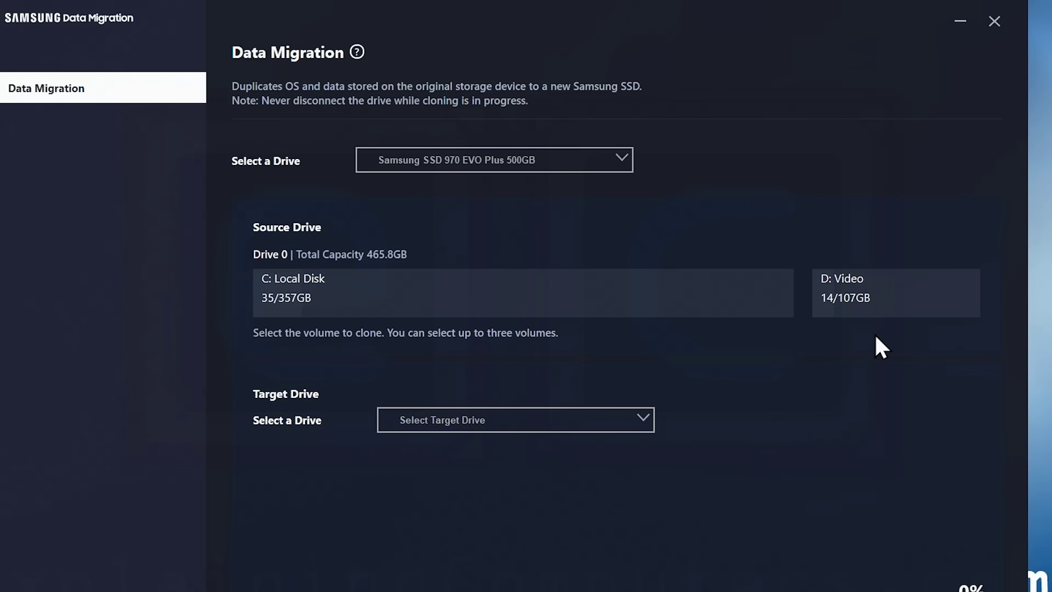
Make the Samsung SSD 860 QVO 1TB the target and include the D: Video volume.
left_click(581, 418)
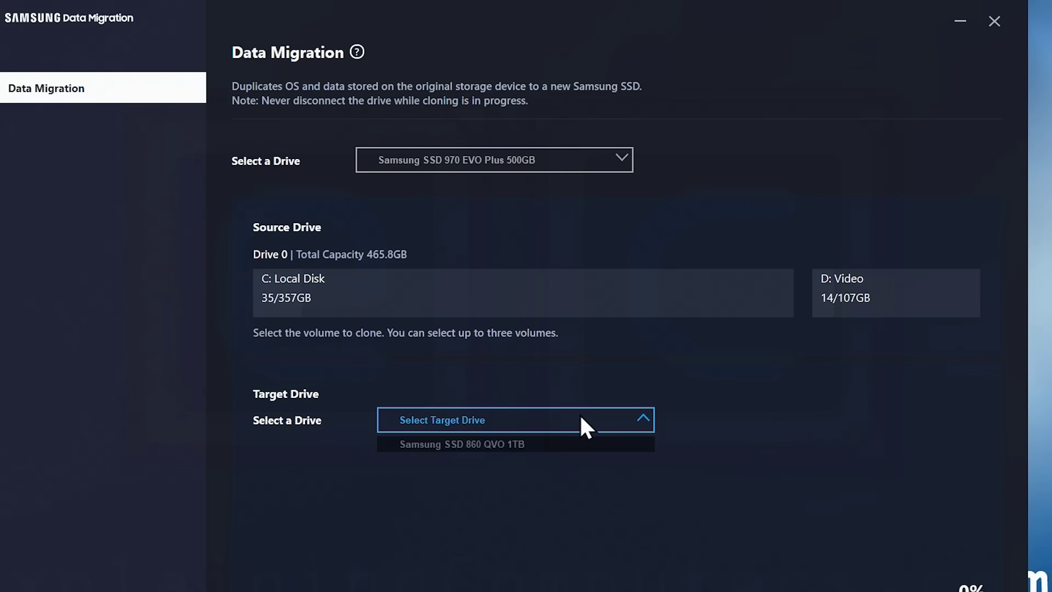
left_click(576, 444)
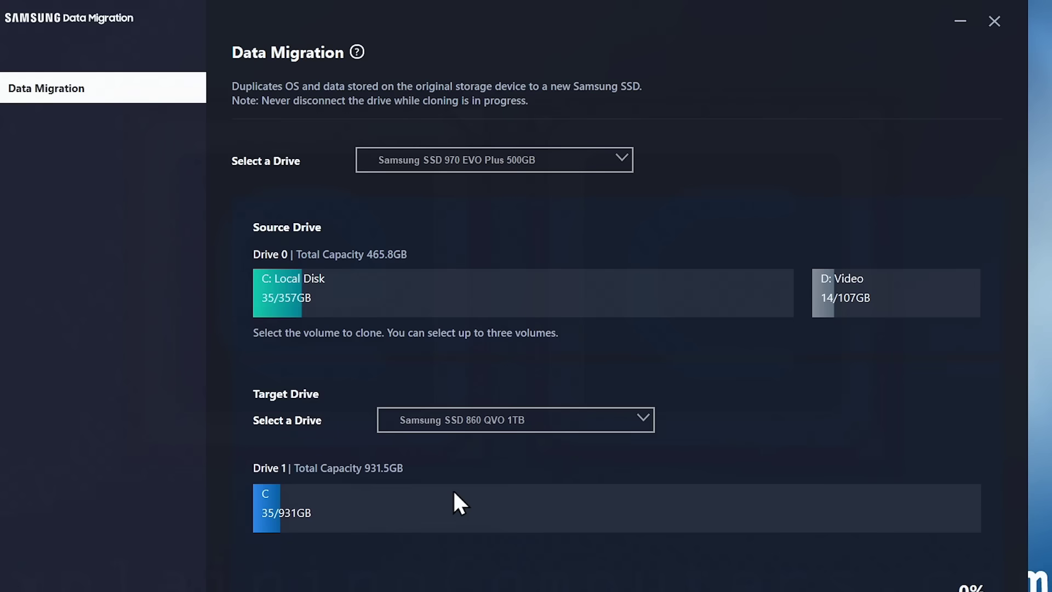
left_click(897, 296)
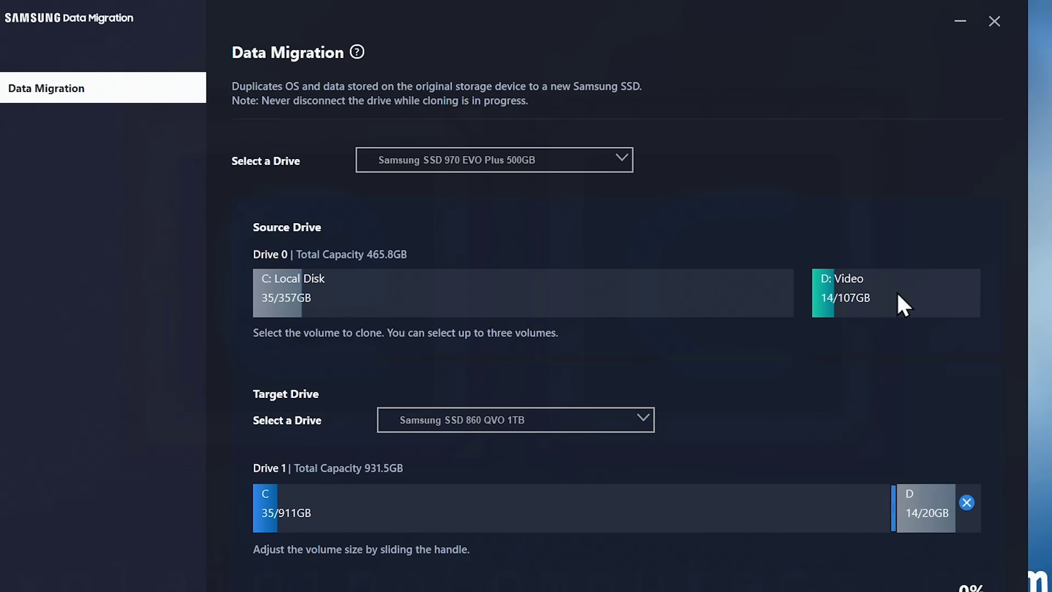
left_click(967, 502)
left_click(869, 288)
Resize the target partitions so C is 839GB and D grows to 91GB.
left_click_drag(892, 502, 846, 494)
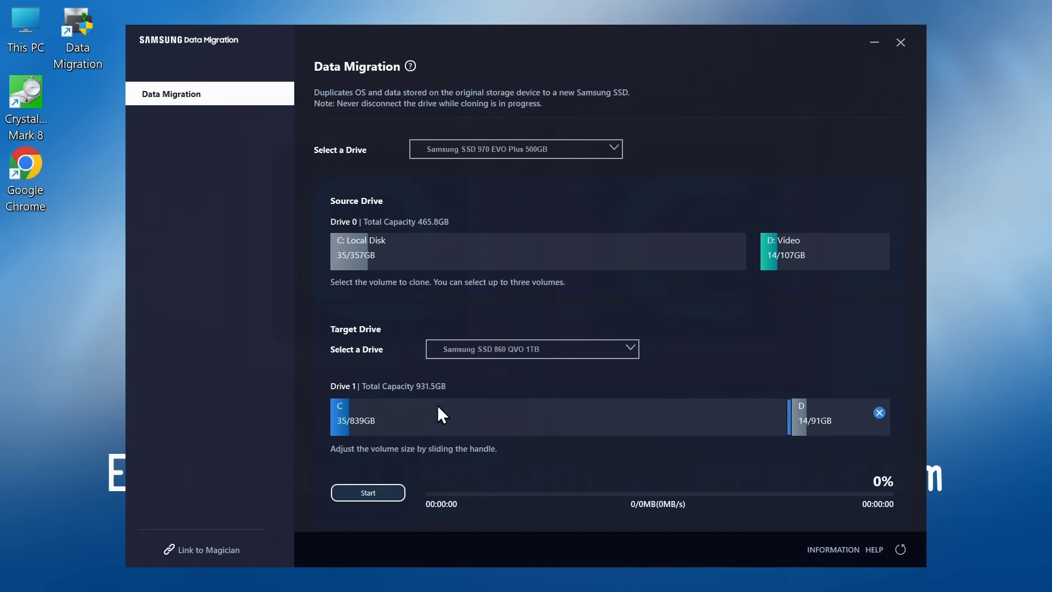
Start cloning to the 860 QVO 1TB and confirm the migration.
left_click(377, 488)
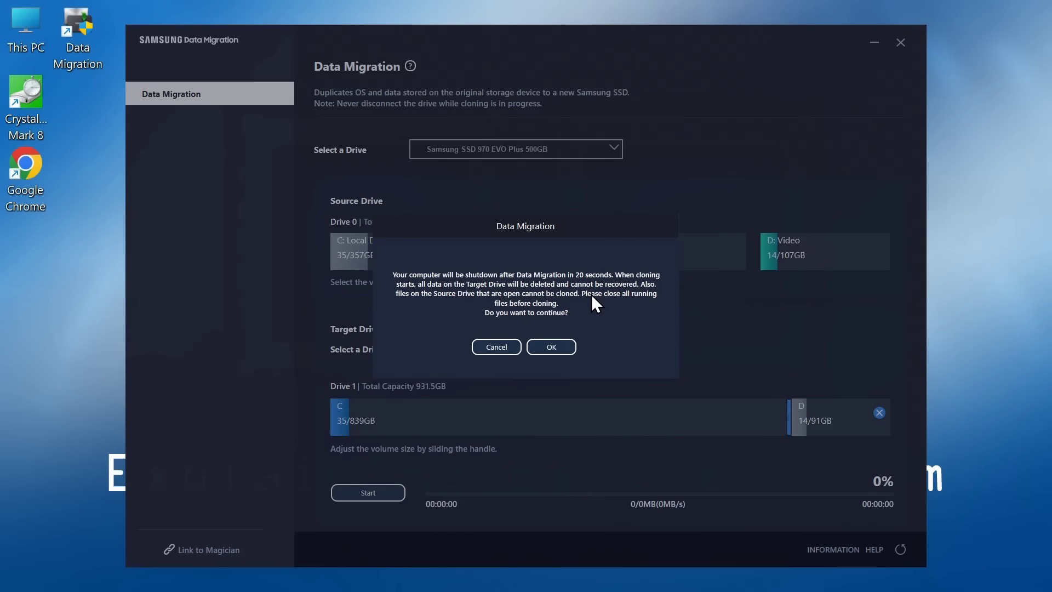
left_click(557, 346)
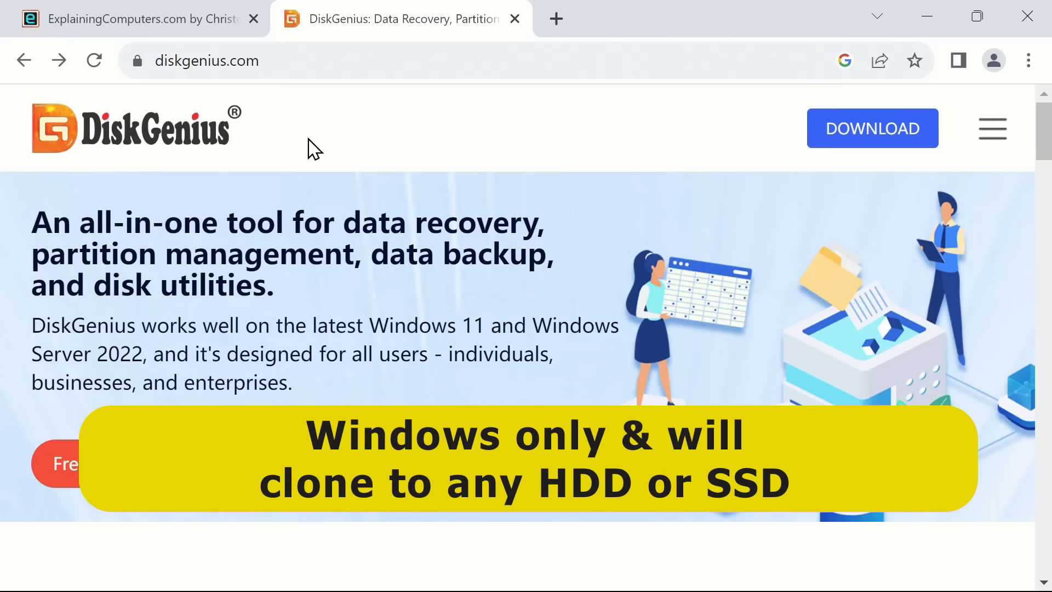
Begin the DiskGenius free download, then cancel saving the DGEngSetup5511508 installer.
left_click(145, 468)
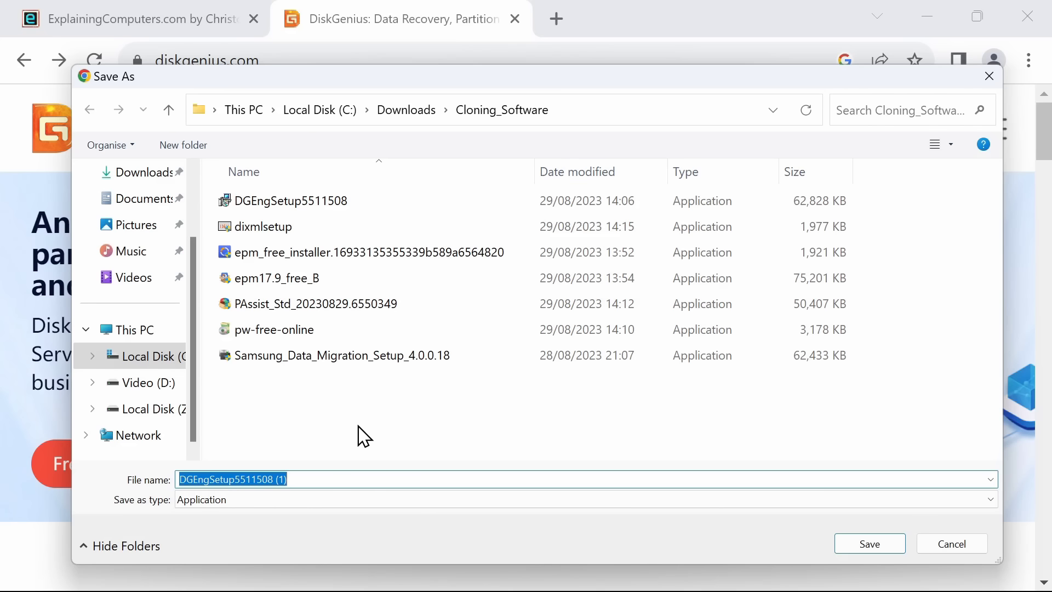
left_click(950, 545)
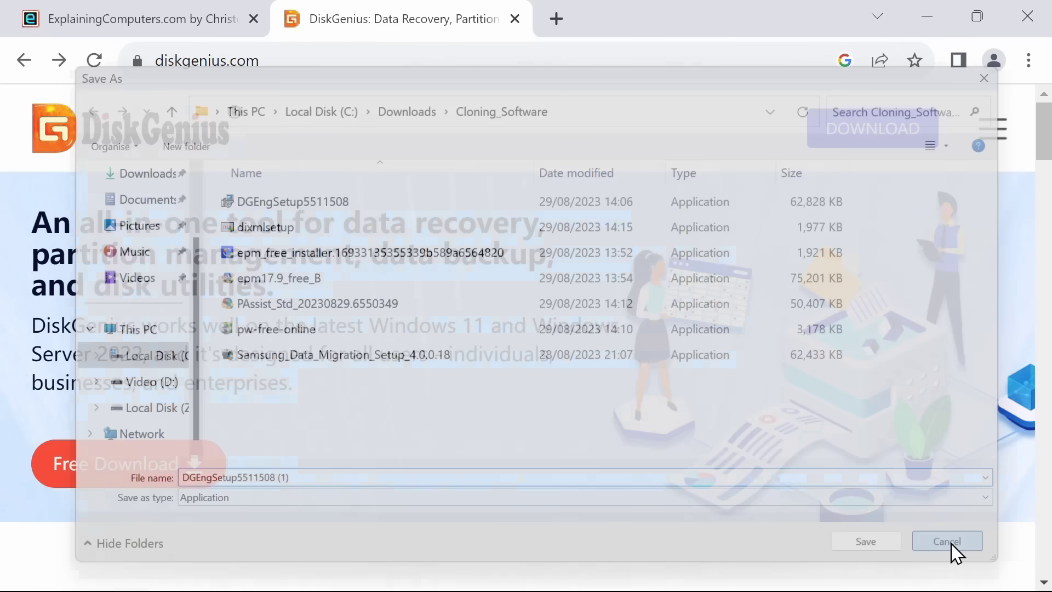
Close Chrome and launch DiskGenius V5.5.1.1508 as administrator in a maximised window.
left_click(1027, 17)
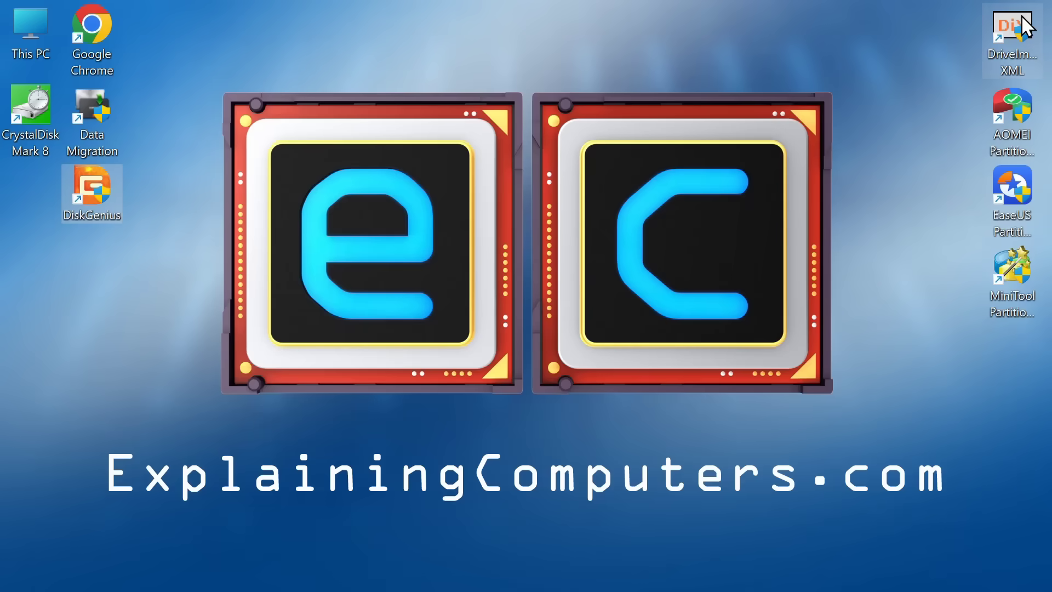
double_click(83, 180)
left_click(481, 462)
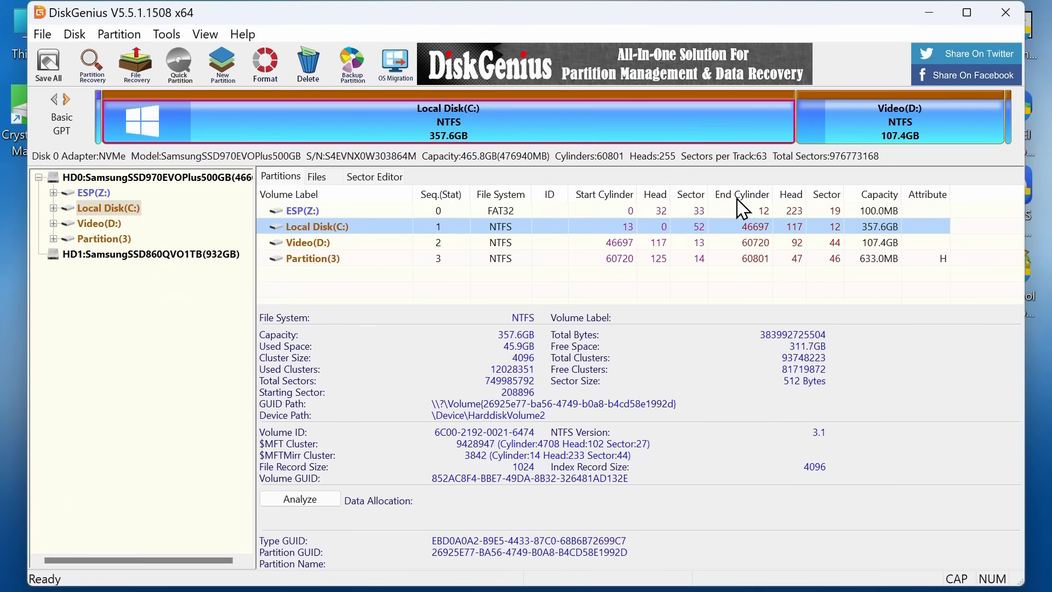
left_click(967, 12)
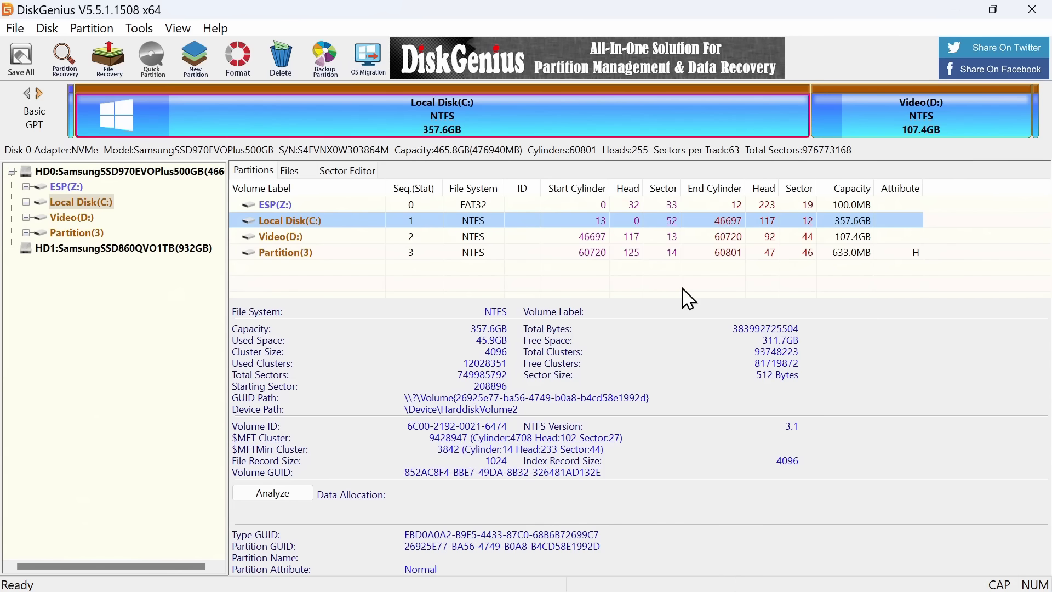
Review HD0 and its C:, D:, ESP and Partition(3) details, then bring up the Tools menu.
left_click(164, 172)
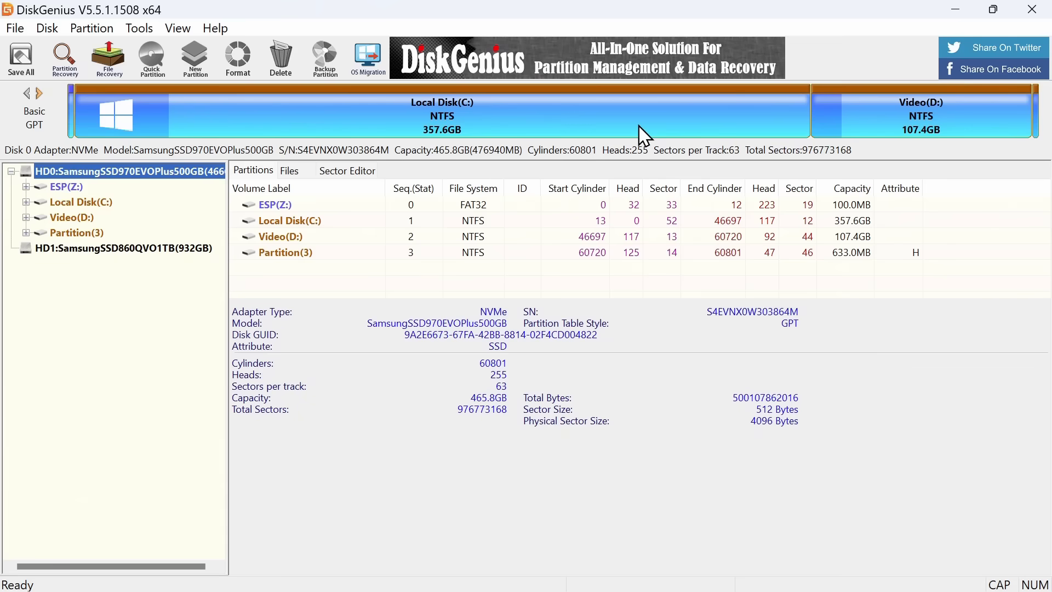
left_click(330, 225)
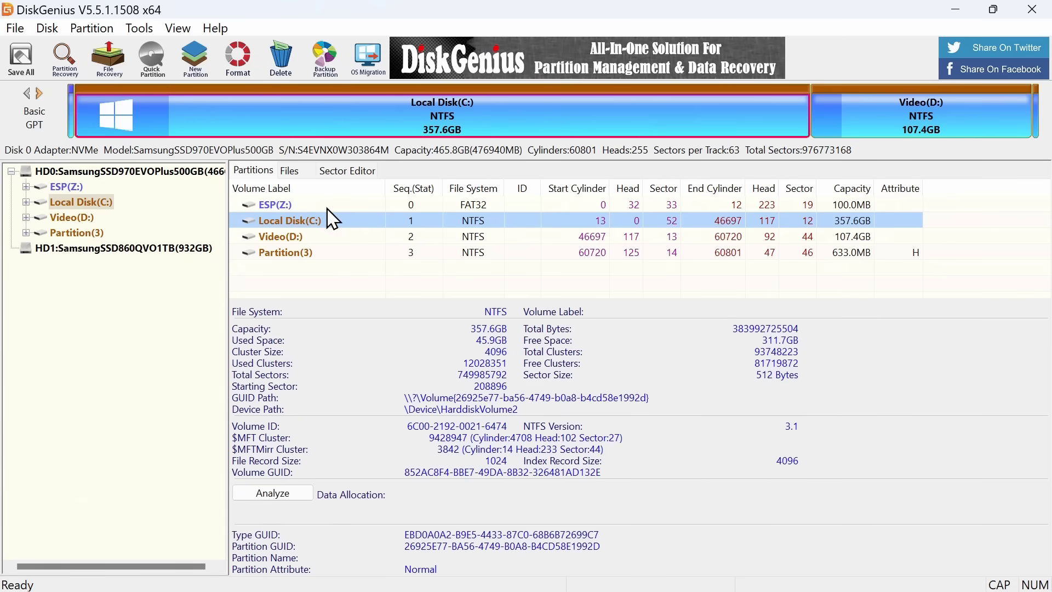
left_click(320, 238)
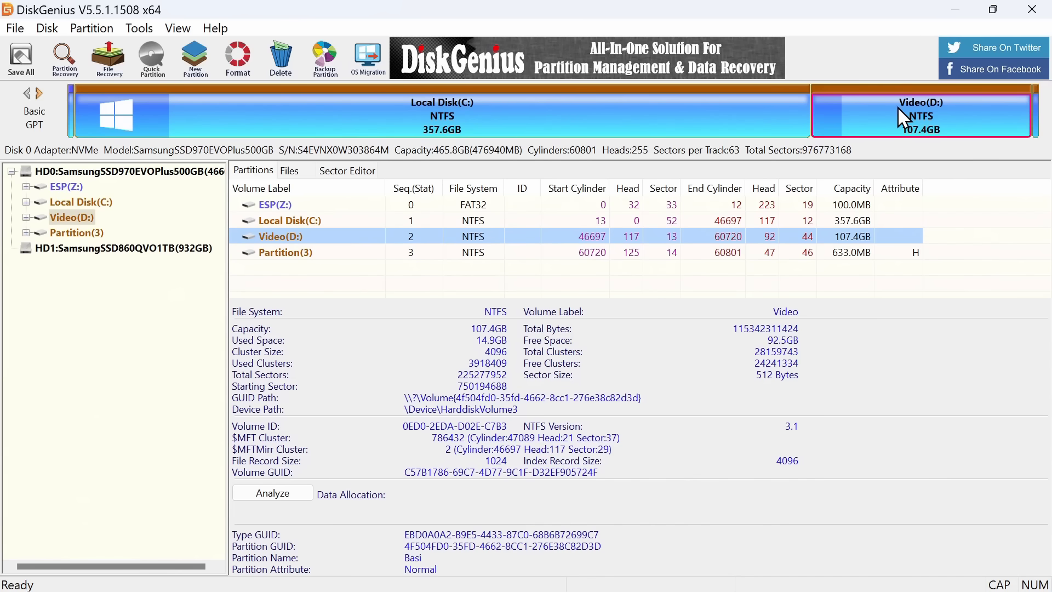
mouse_move(905, 117)
left_click(491, 207)
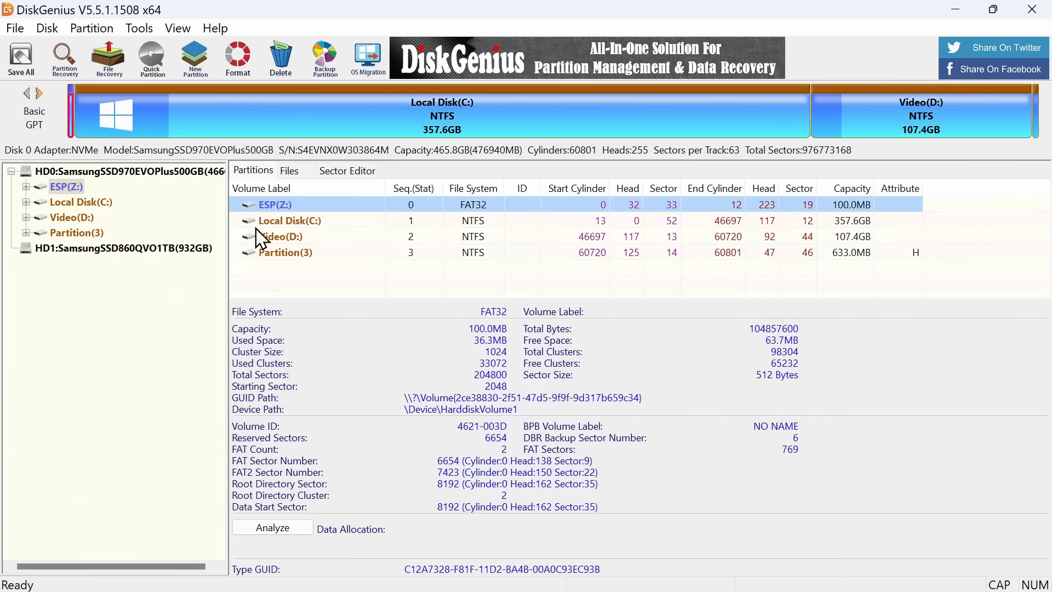
left_click(291, 253)
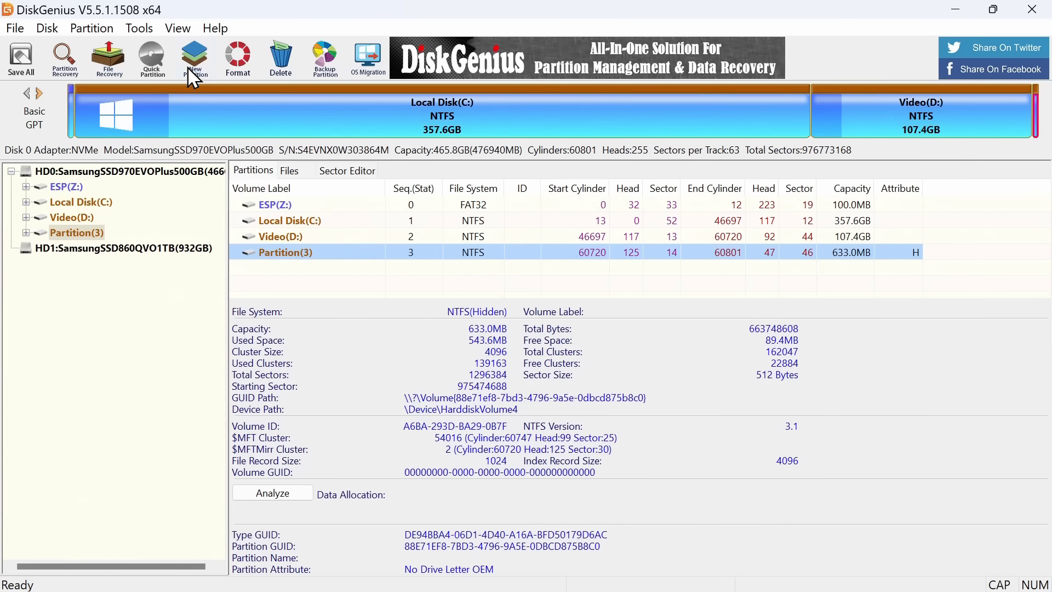
left_click(140, 29)
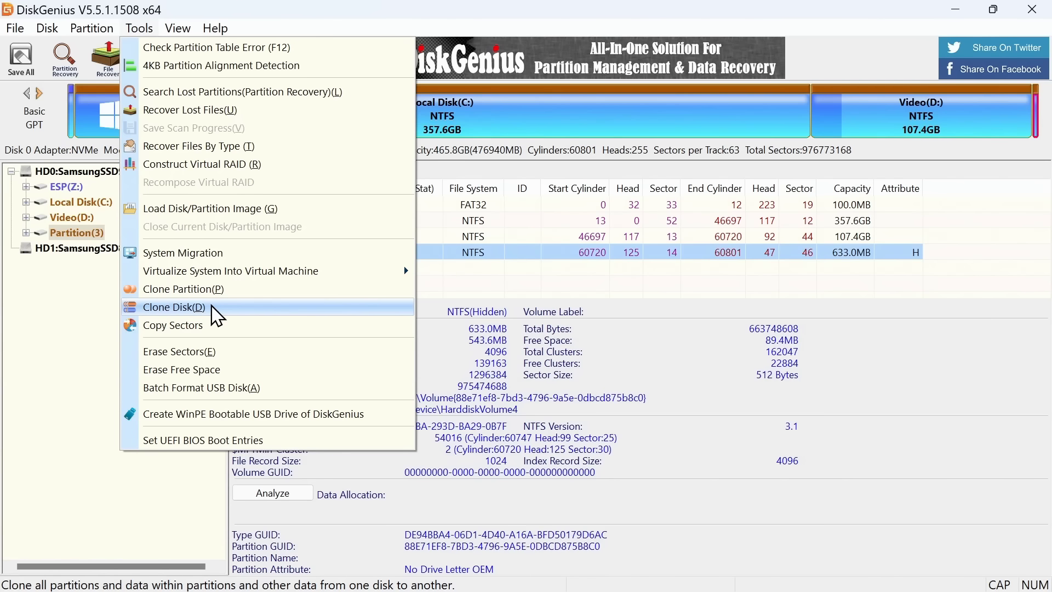
Start System Migration with the 931.5GB free 860 QVO disk as the target.
left_click(207, 257)
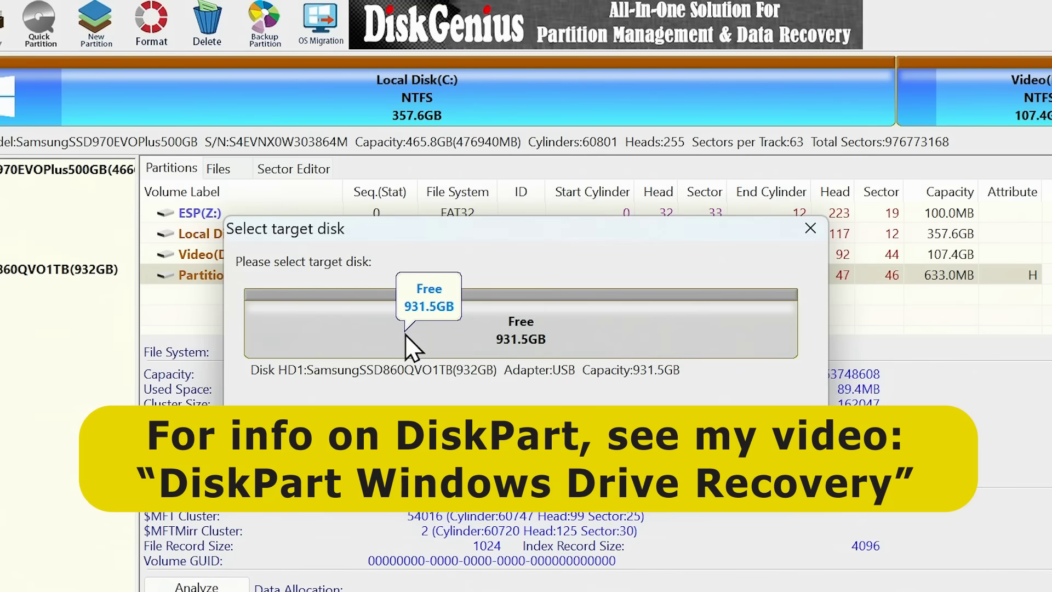
left_click(432, 331)
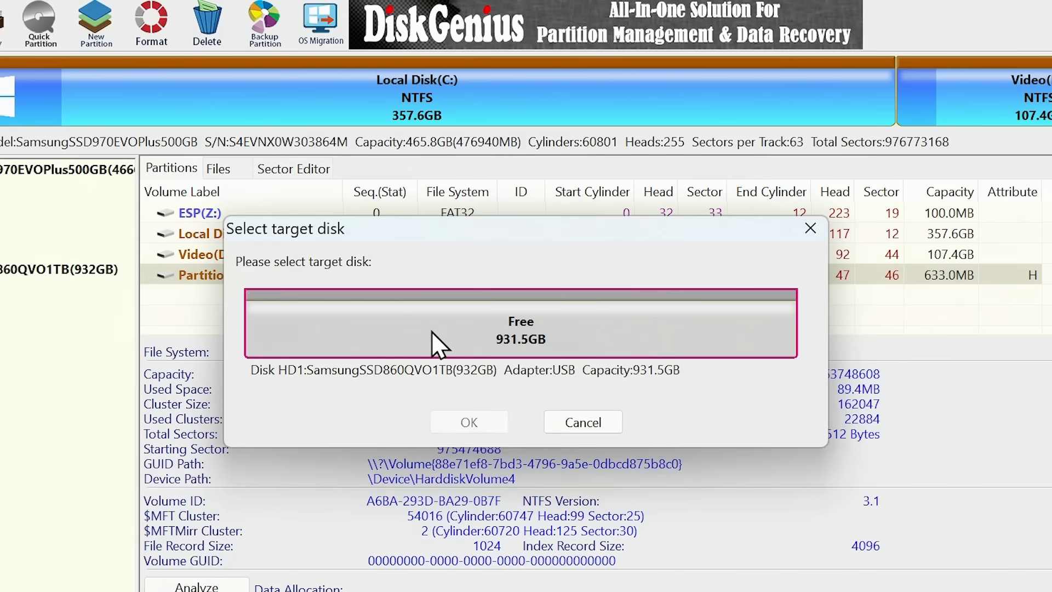
left_click(477, 421)
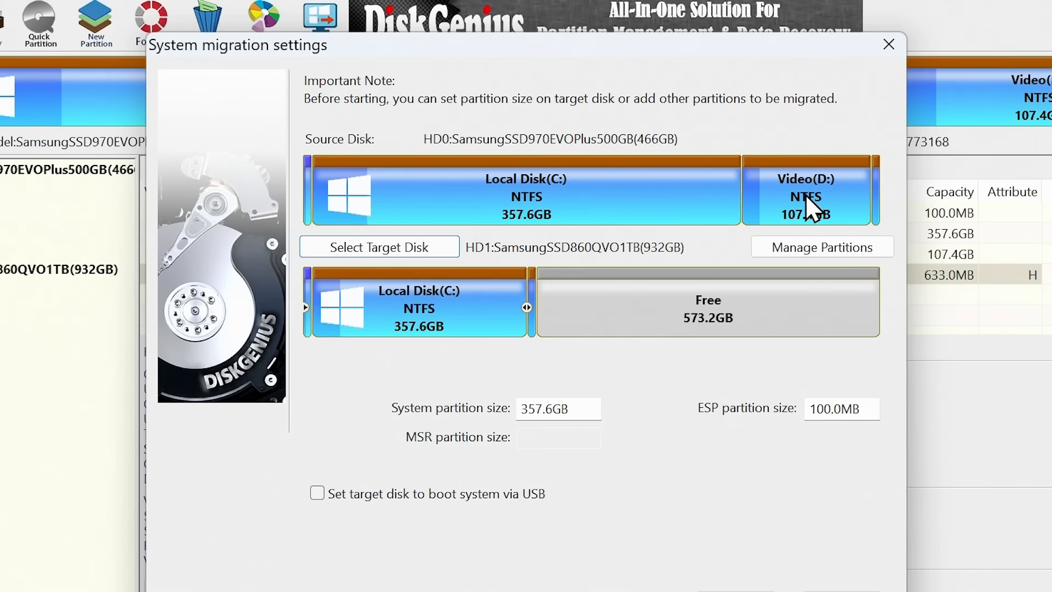
Add Video(D:) 107.4GB to the migrated partitions, placed after Local Disk(C:).
mouse_move(804, 194)
left_click(797, 247)
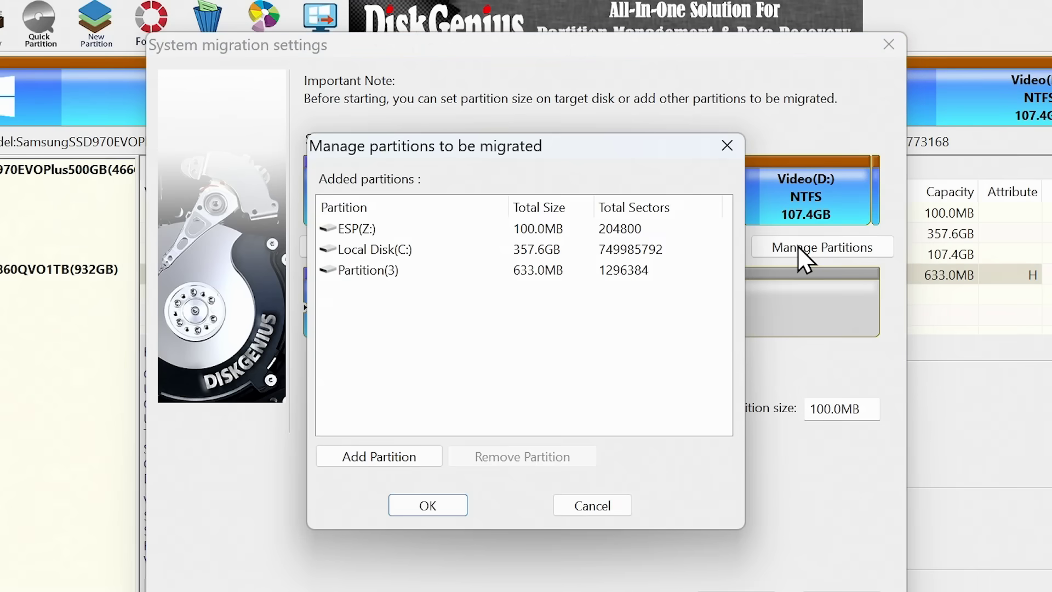
left_click(392, 456)
left_click(722, 329)
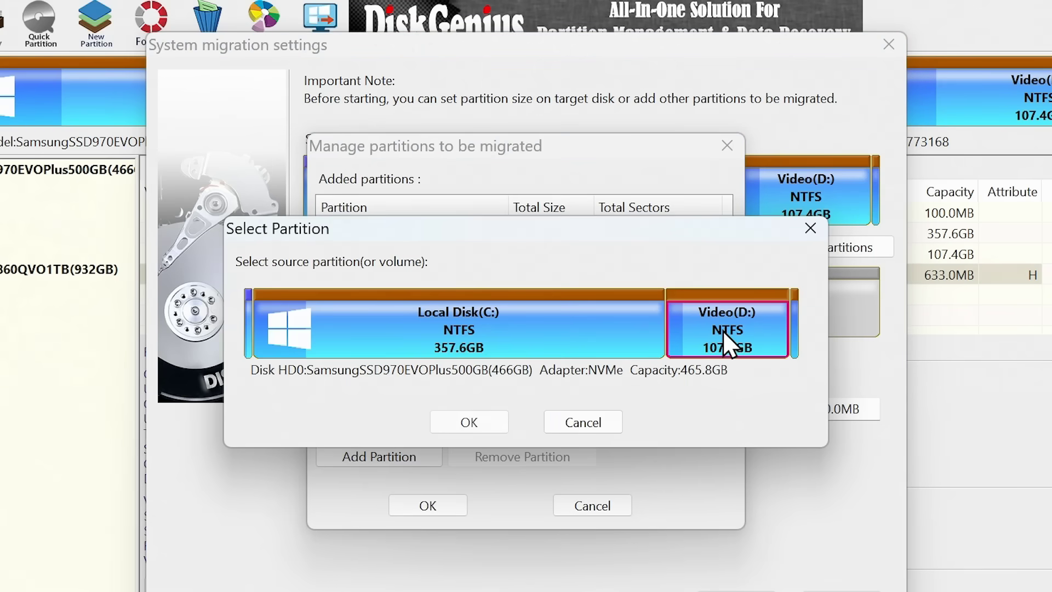
left_click(470, 422)
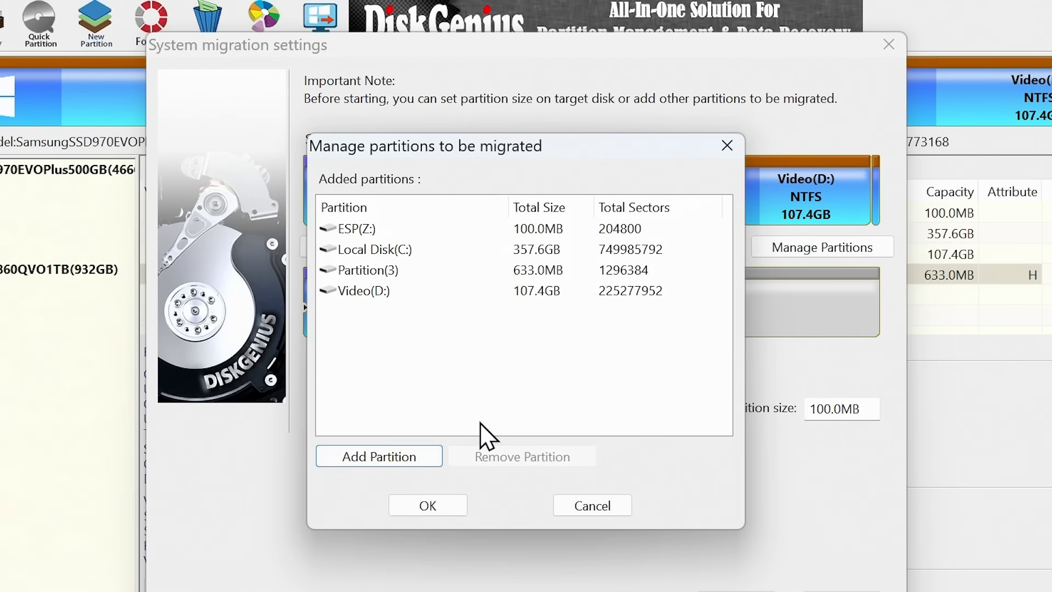
left_click(428, 505)
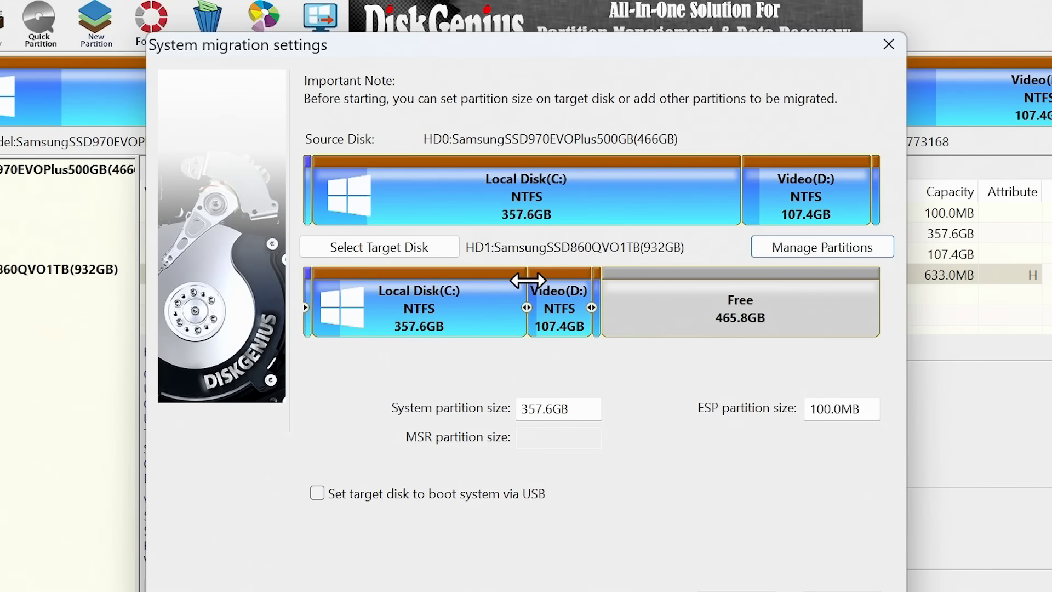
Resize the target partitions to C: 715.4GB and D: 215.4GB with no free space, then start the migration.
left_click_drag(526, 287, 742, 306)
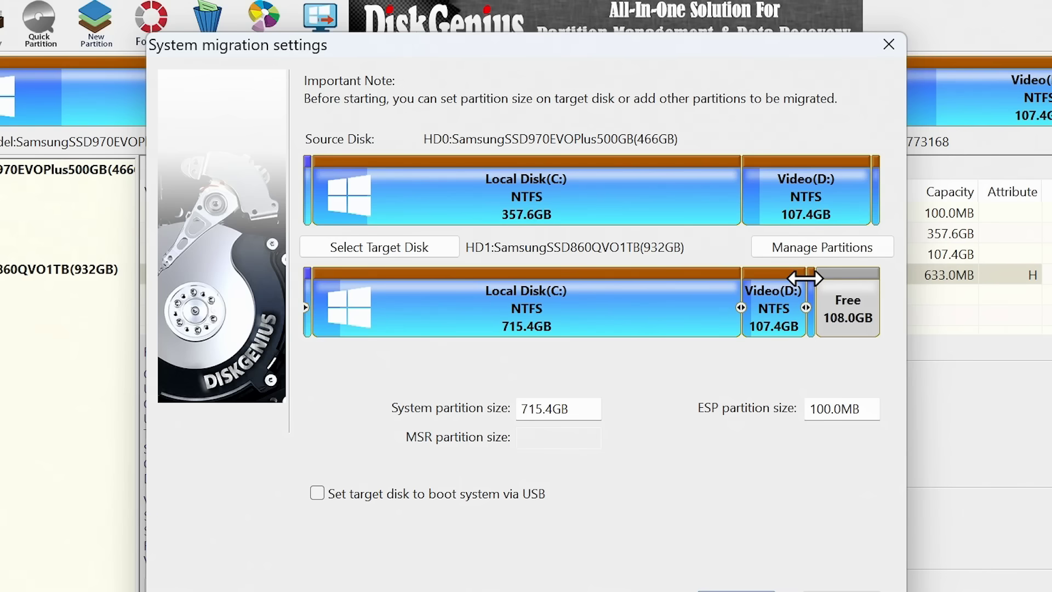
left_click_drag(804, 278, 895, 301)
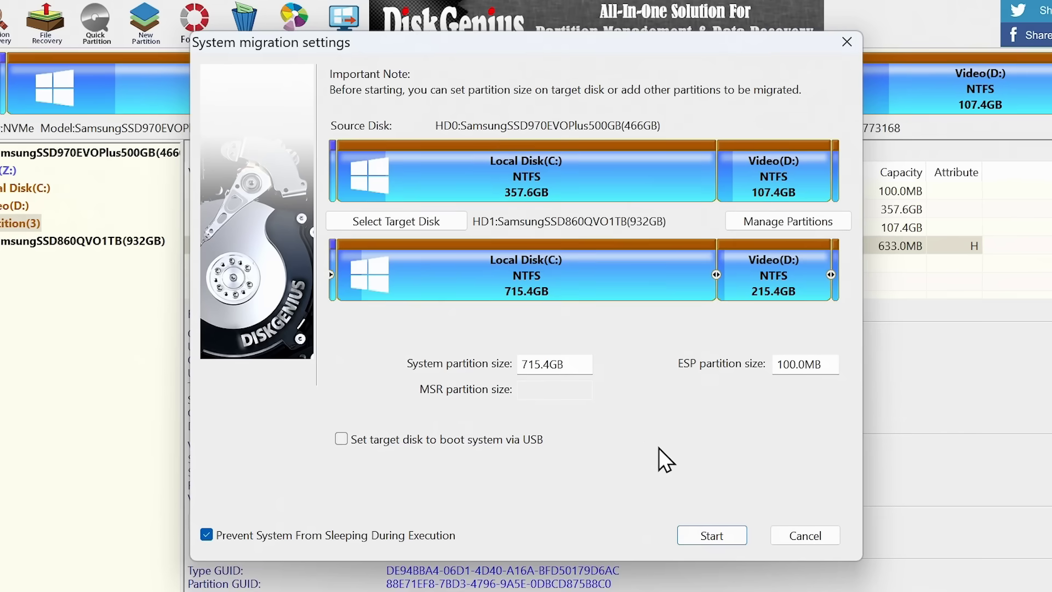
left_click(695, 530)
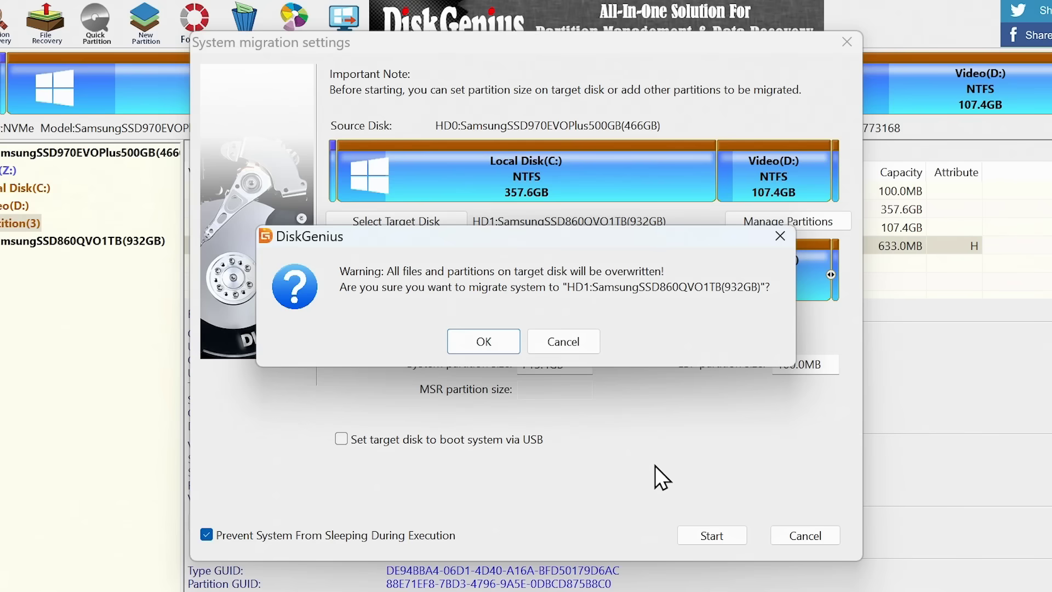
Confirm overwriting the 1TB SSD, run a Hot Migration, and acknowledge its completion.
left_click(494, 342)
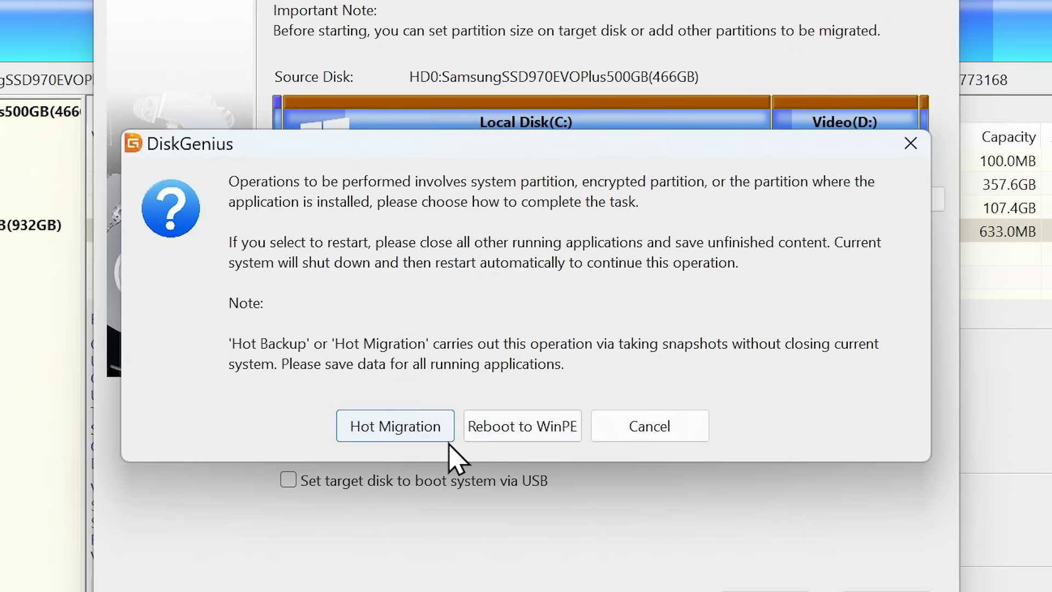
left_click(404, 435)
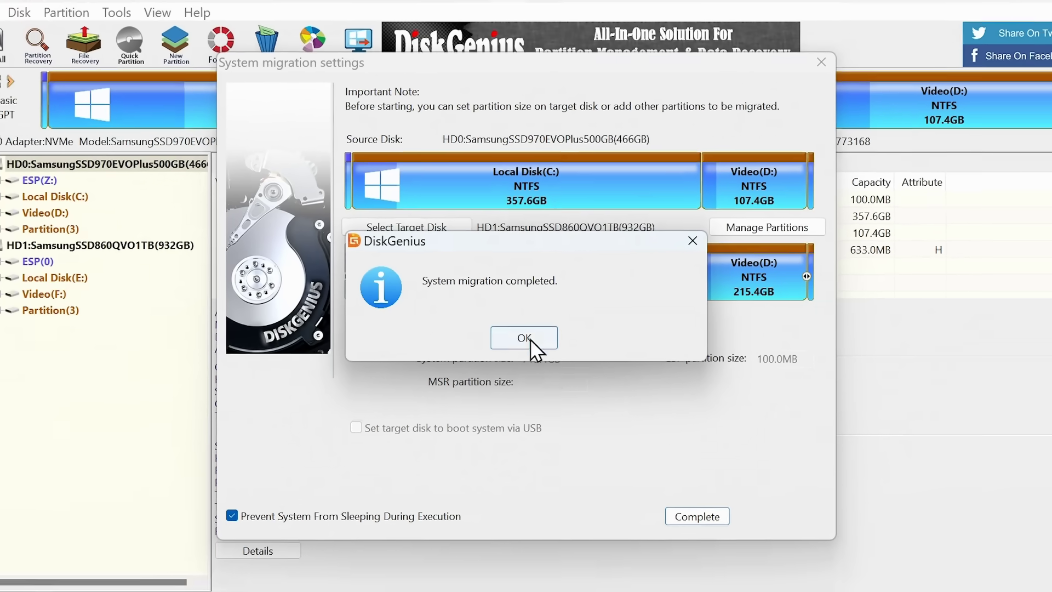
left_click(527, 338)
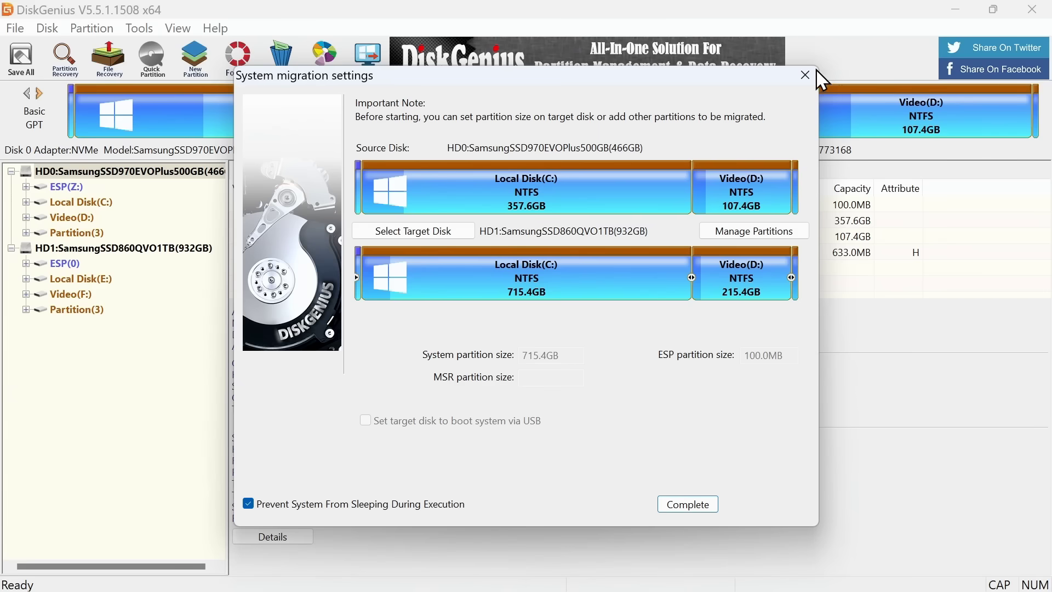
Close the migration dialog and DiskGenius, then restart Windows from the Start power menu.
left_click(806, 74)
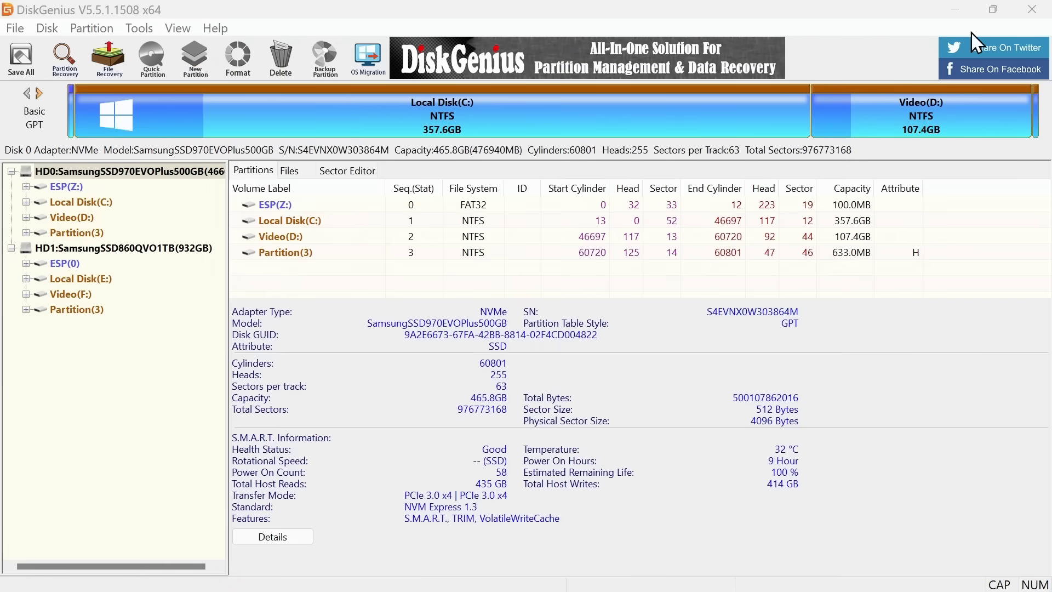
left_click(1044, 13)
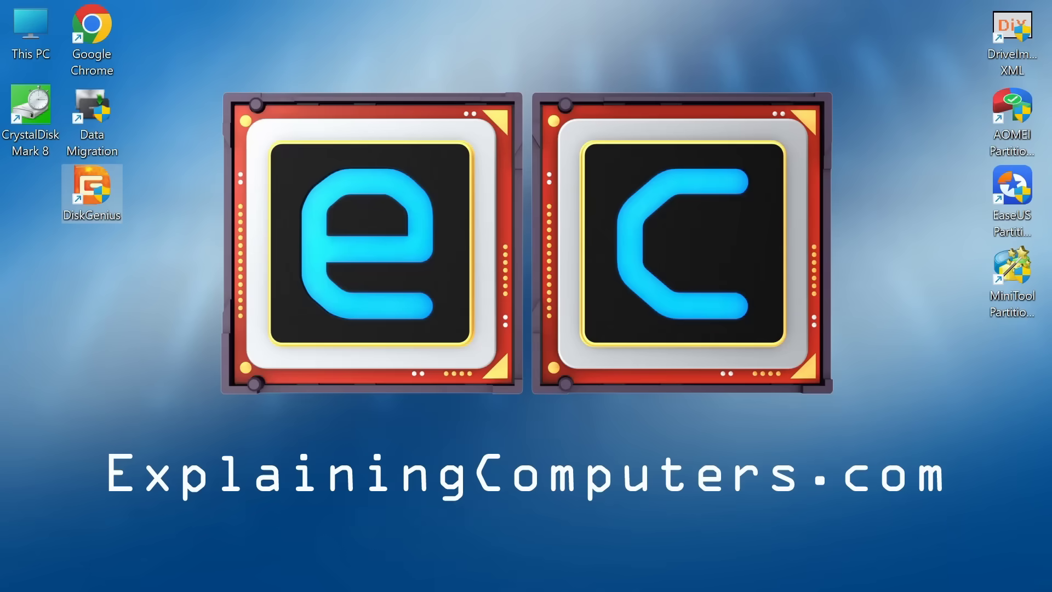
left_click(26, 572)
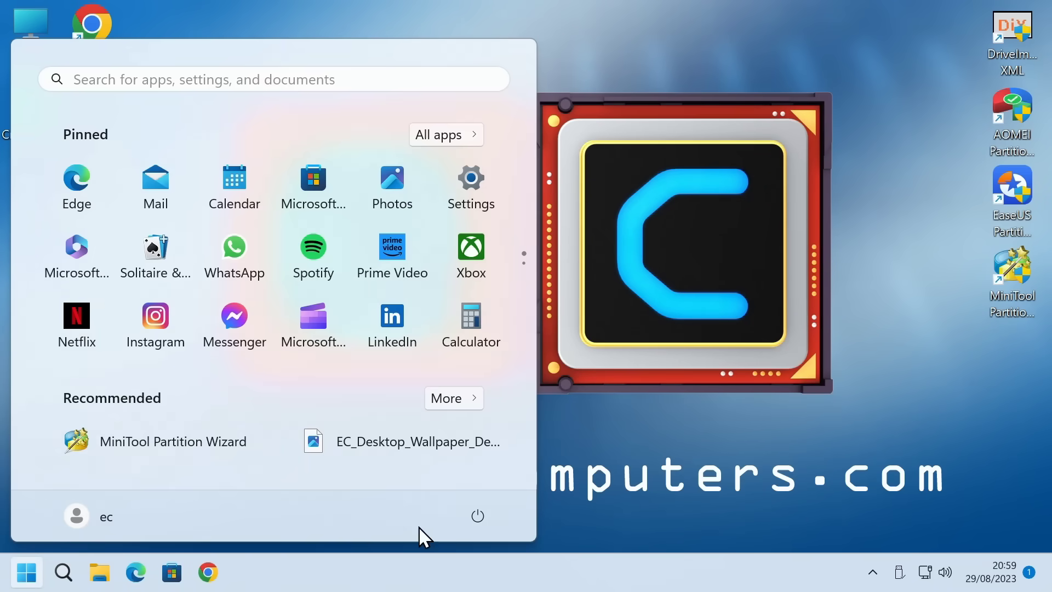
left_click(487, 520)
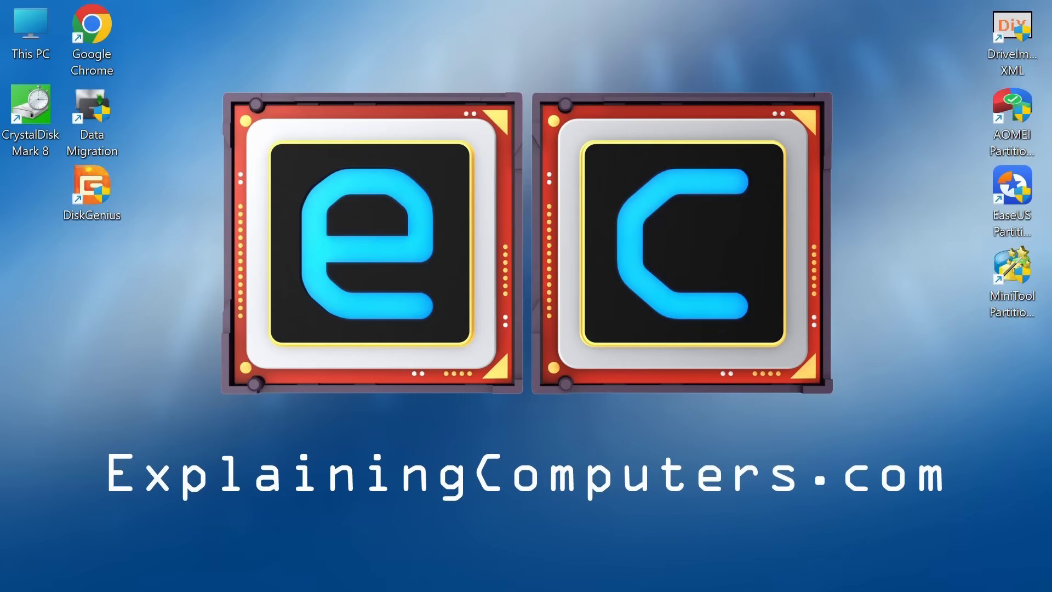
Verify This PC shows C: at 715 GB and D: at 215 GB, then go to Settings' About page.
double_click(23, 18)
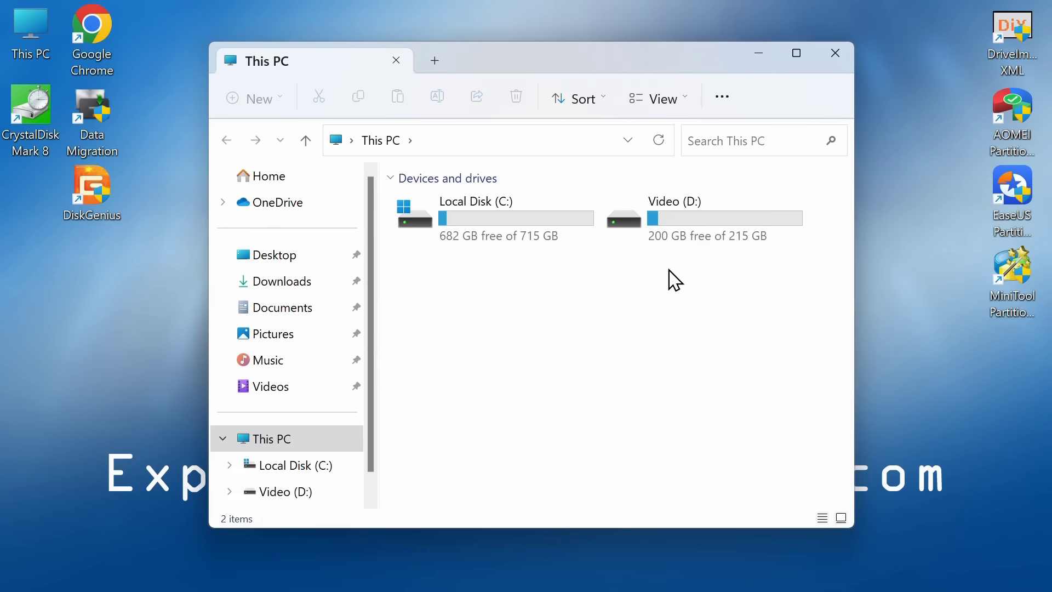
left_click(10, 583)
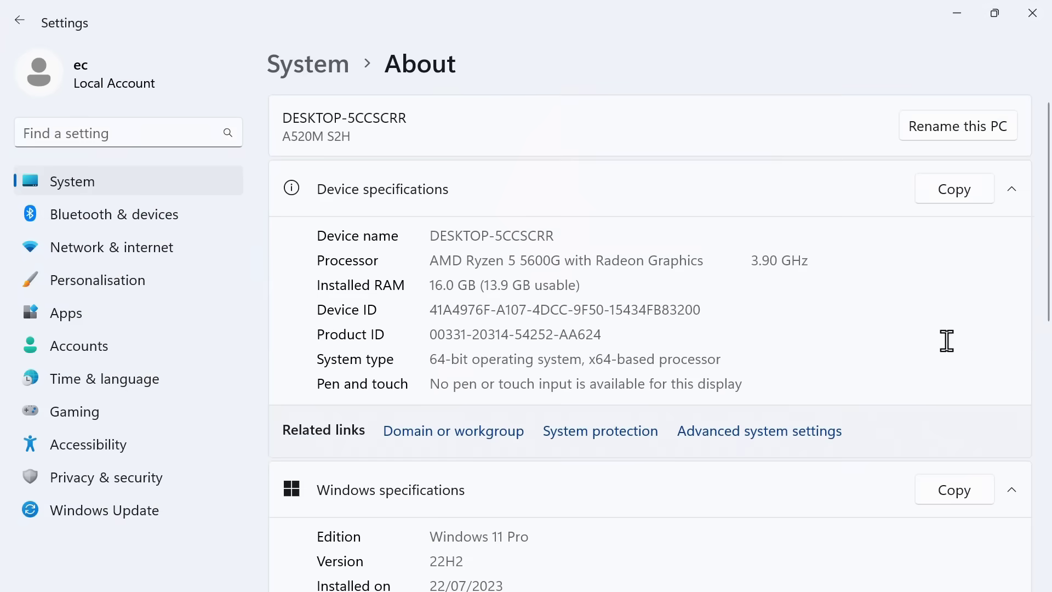
scroll(946, 340, "down", 10)
Open Device Manager and confirm Samsung SSD 860 QVO 1TB is the only disk drive.
left_click(515, 406)
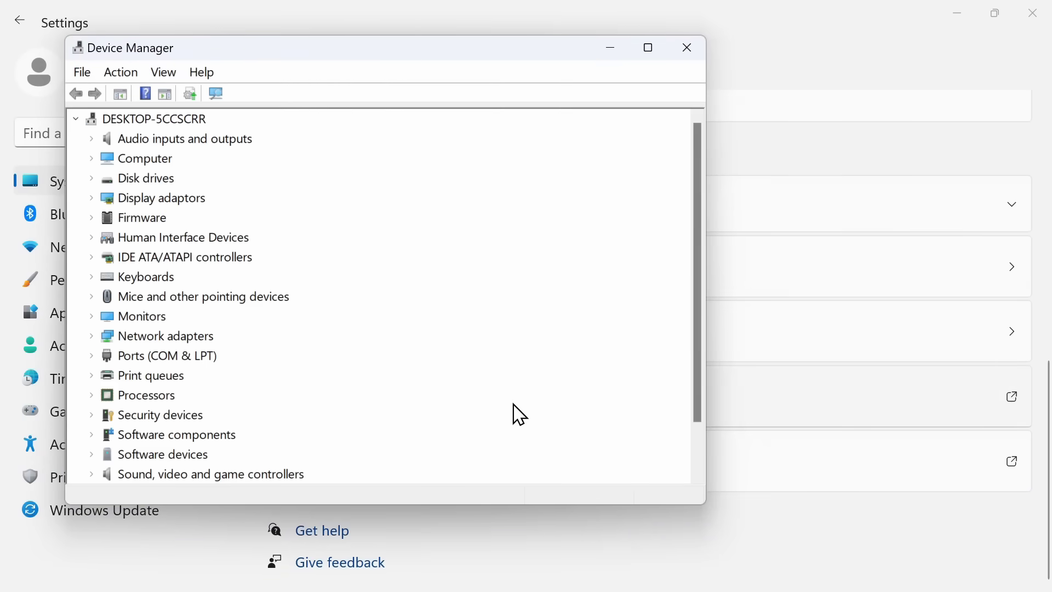
left_click(93, 179)
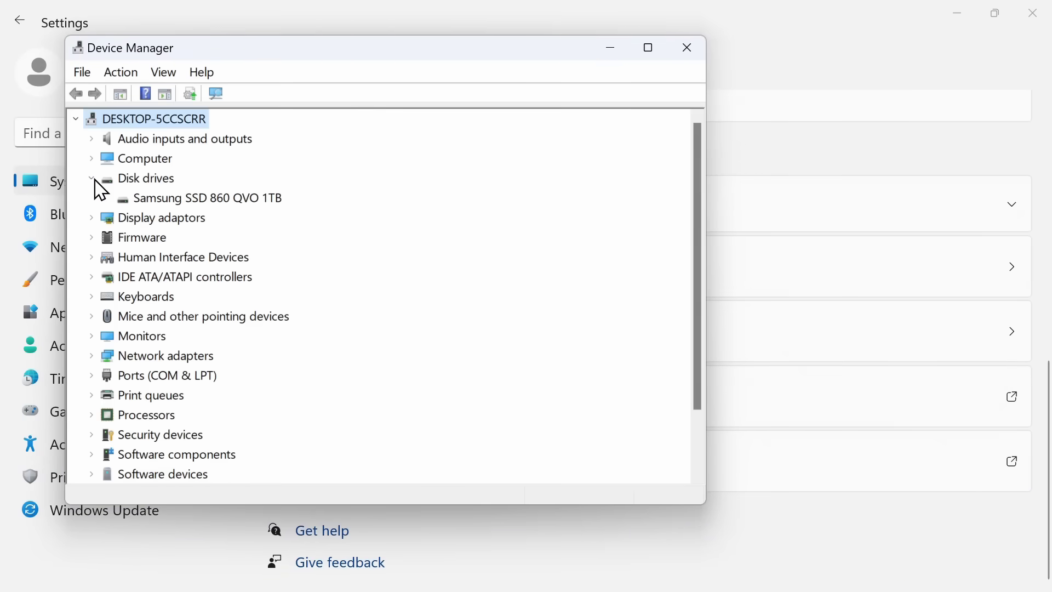
left_click(186, 200)
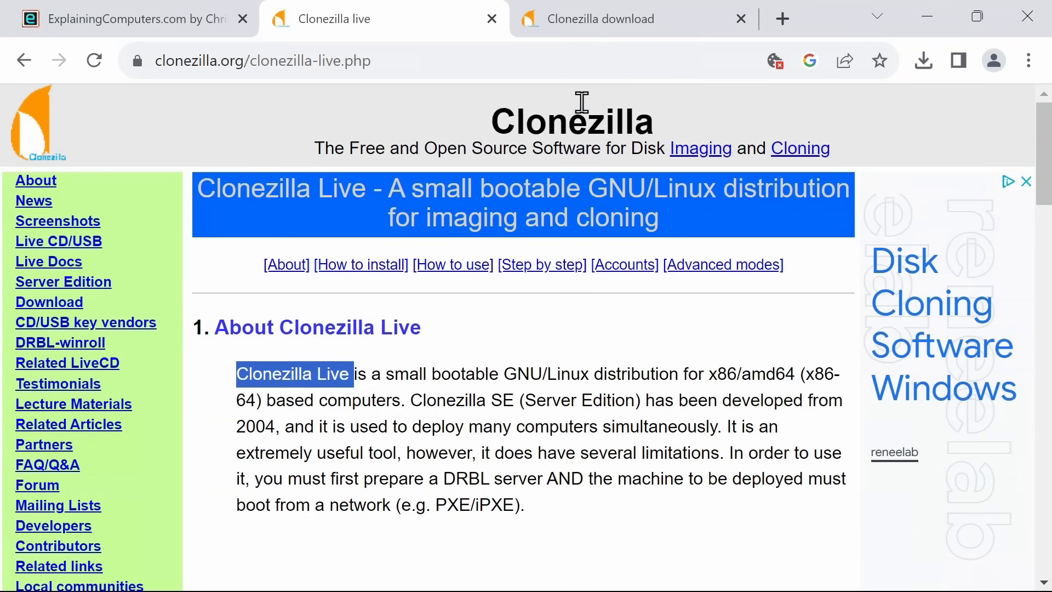
On the Clonezilla download page, set the file type to iso and start the download.
left_click(580, 24)
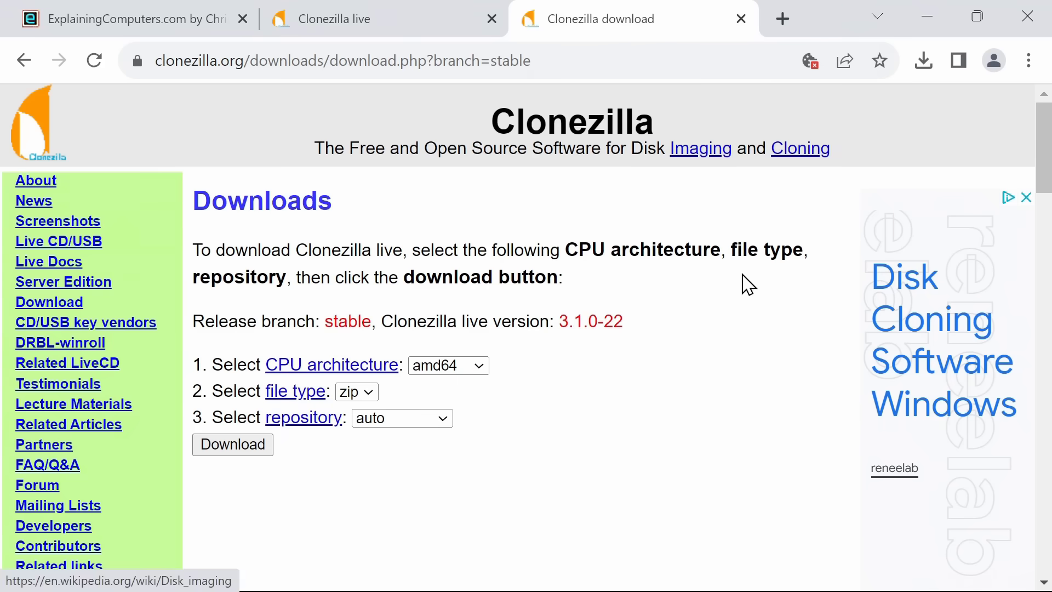
left_click(364, 393)
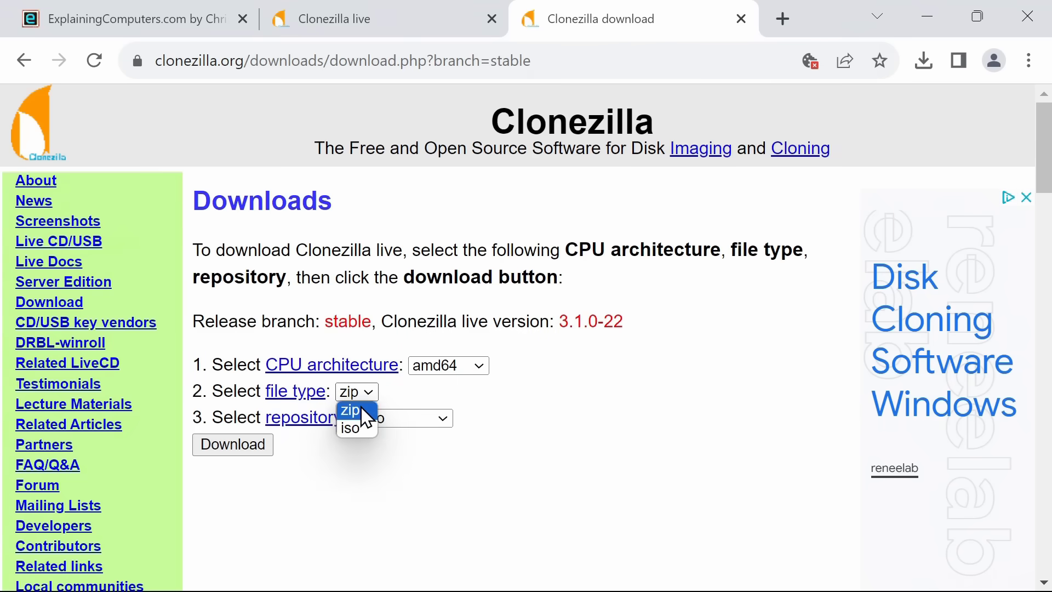
left_click(359, 429)
left_click(241, 446)
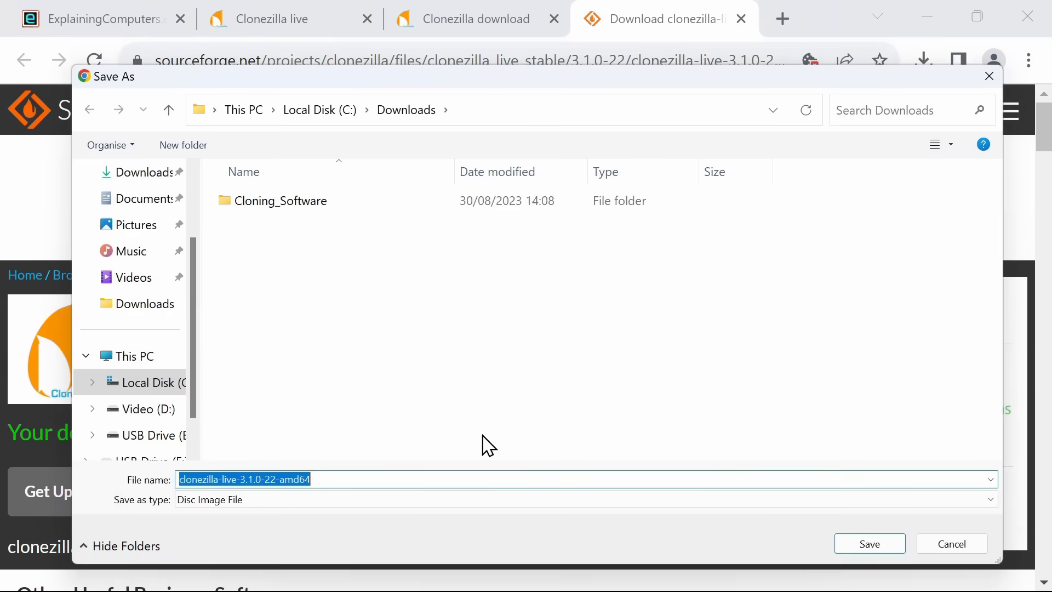
Cancel the save after finding the ISO already in Cloning_Software, then close Chrome.
left_click_drag(650, 82, 526, 492)
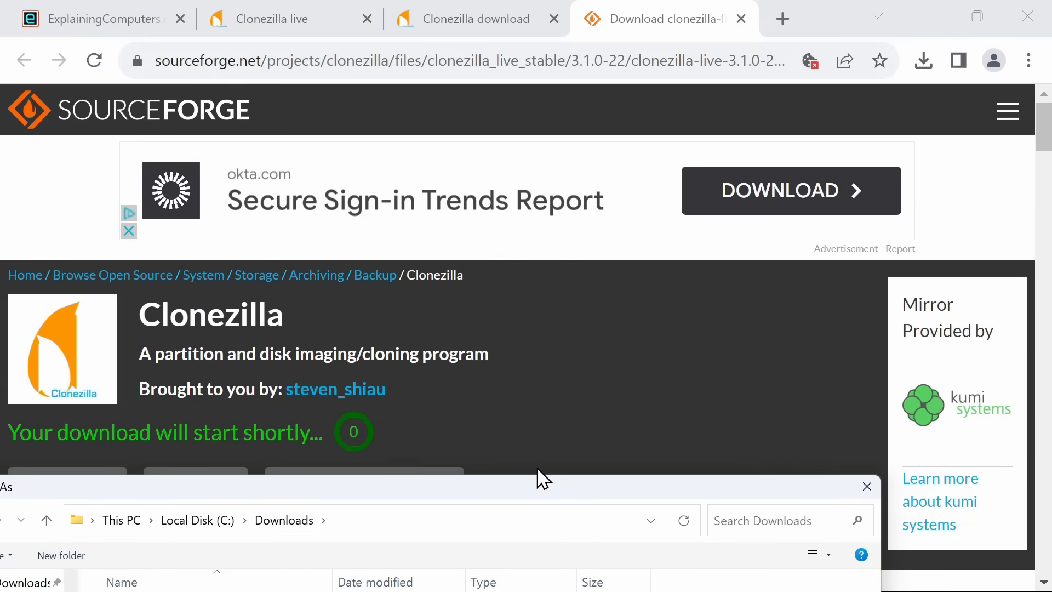
left_click_drag(544, 497, 620, 59)
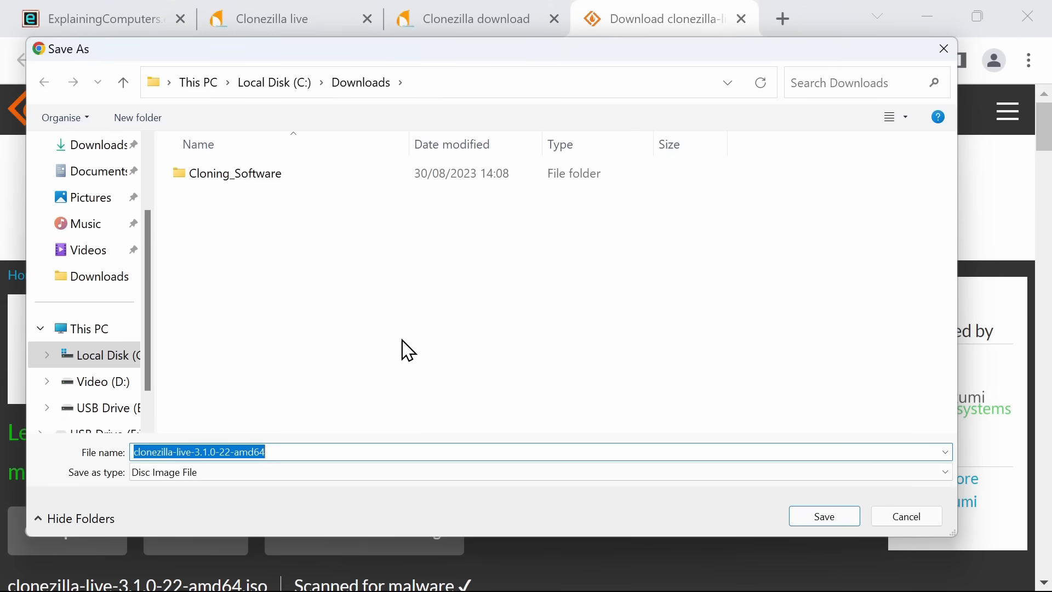
double_click(294, 175)
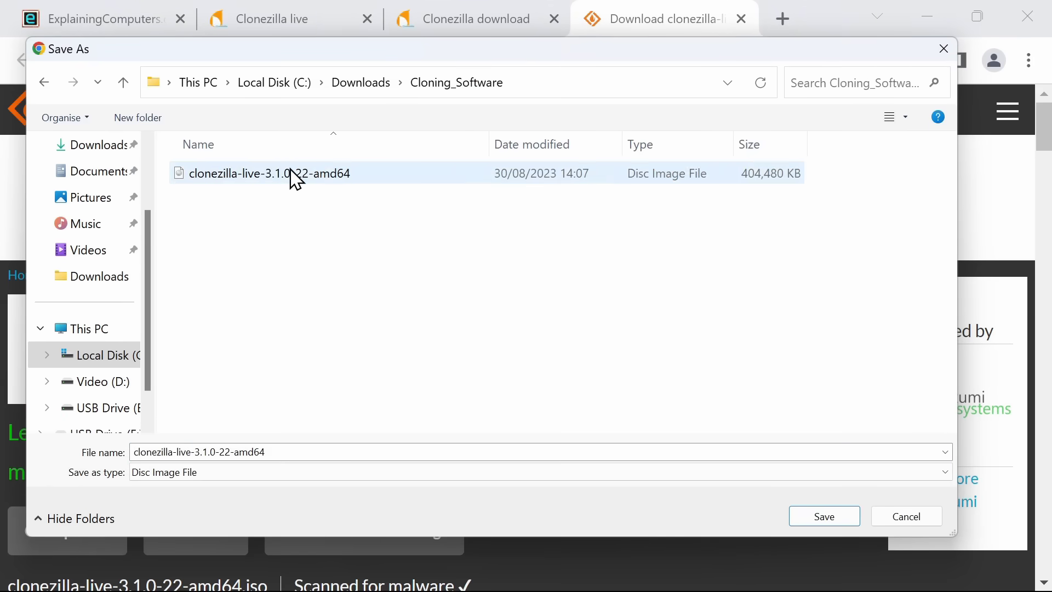
left_click(904, 515)
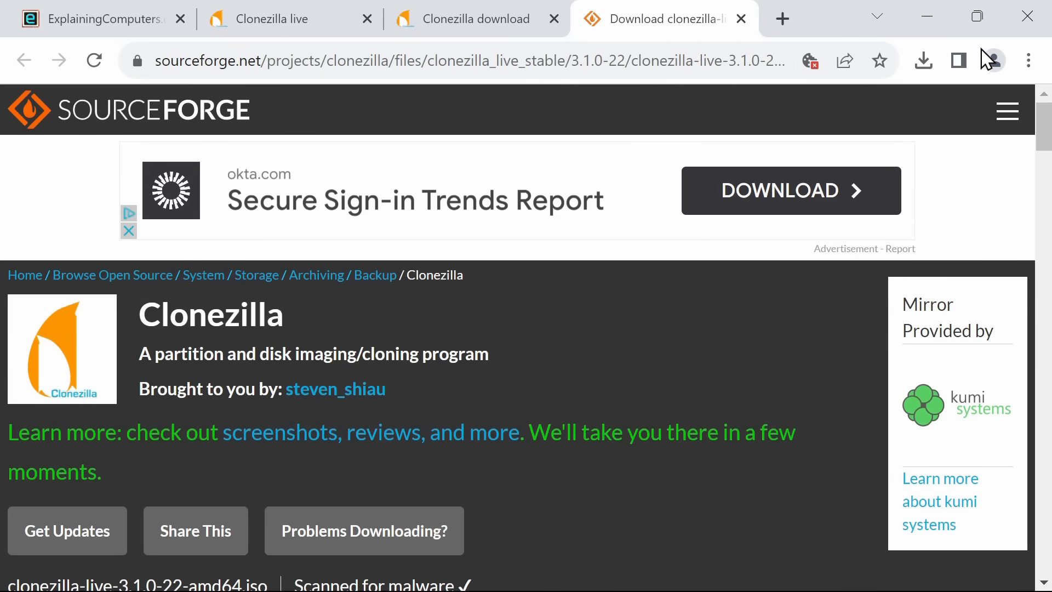
left_click(1028, 18)
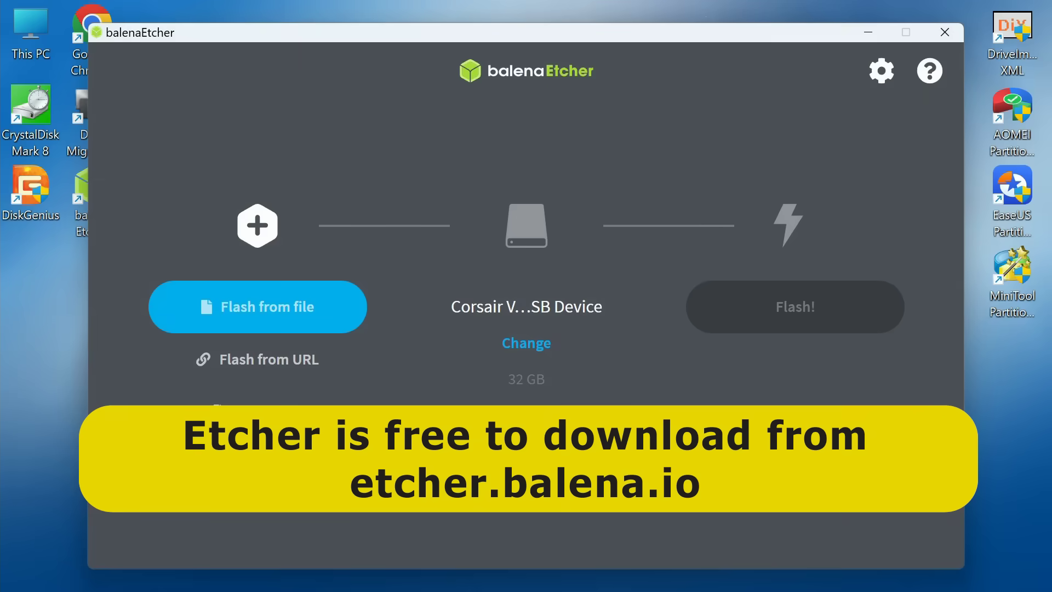
Flash the clonezilla-live-3.1.0-22-amd64 ISO to the Corsair USB drive in balenaEtcher.
left_click(284, 324)
left_click(331, 181)
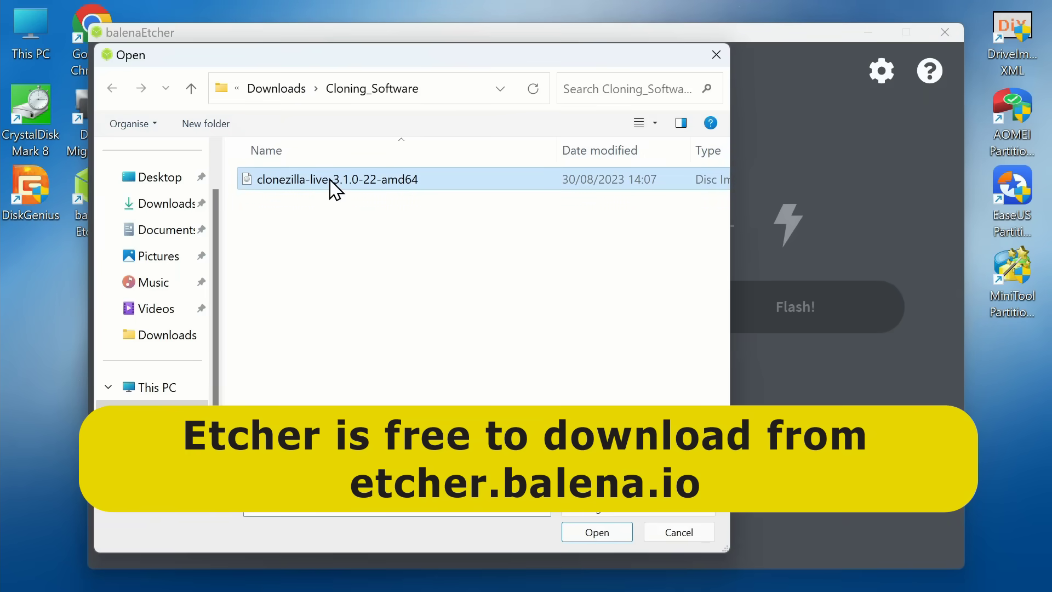
left_click(602, 532)
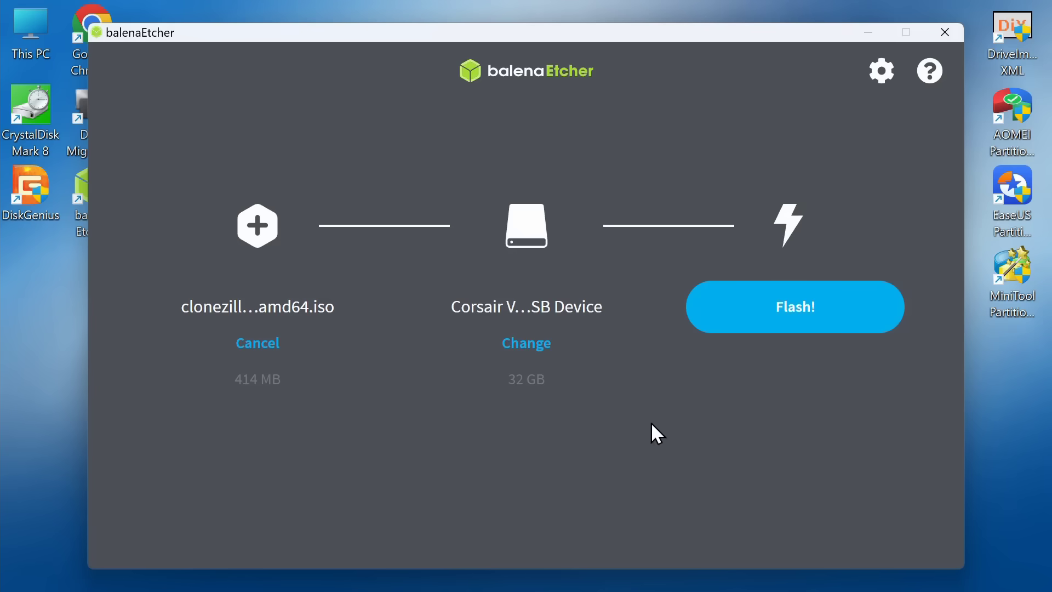
left_click(784, 312)
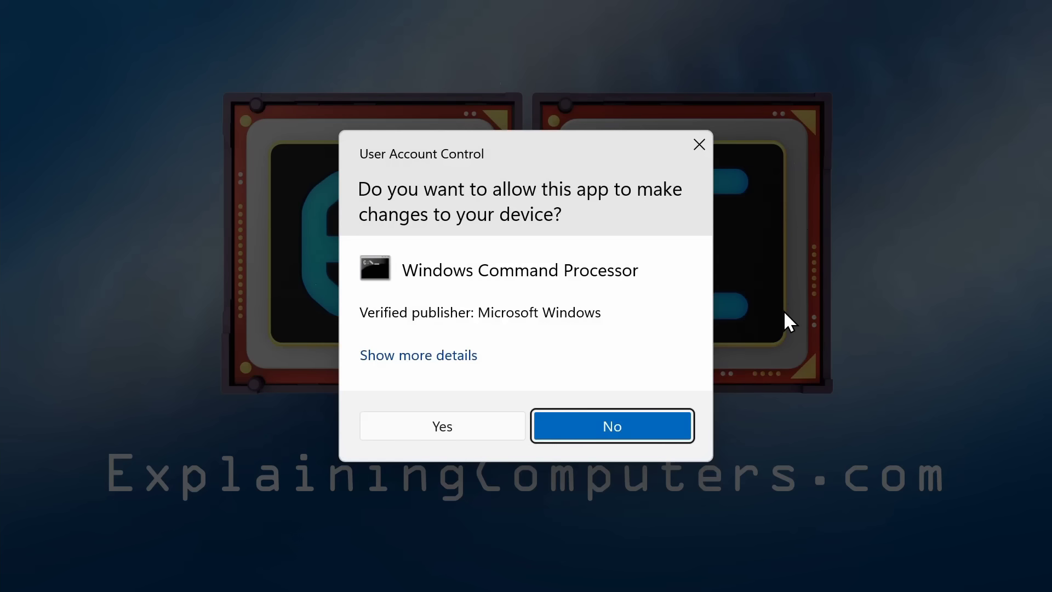
left_click(462, 431)
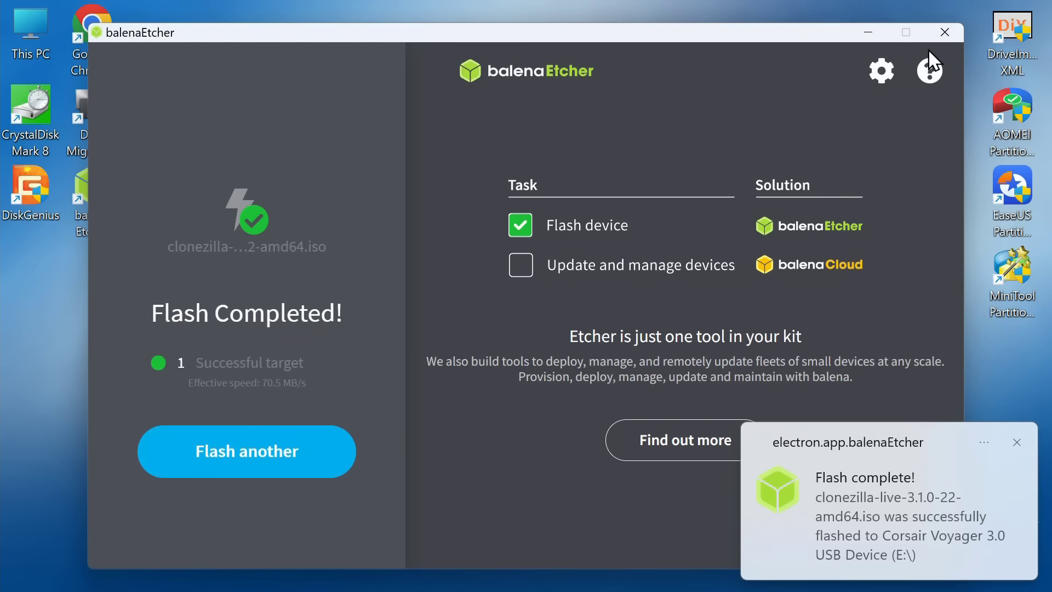
Close Etcher, dismiss the flash-complete notification, and restart Windows to boot from USB.
left_click(942, 32)
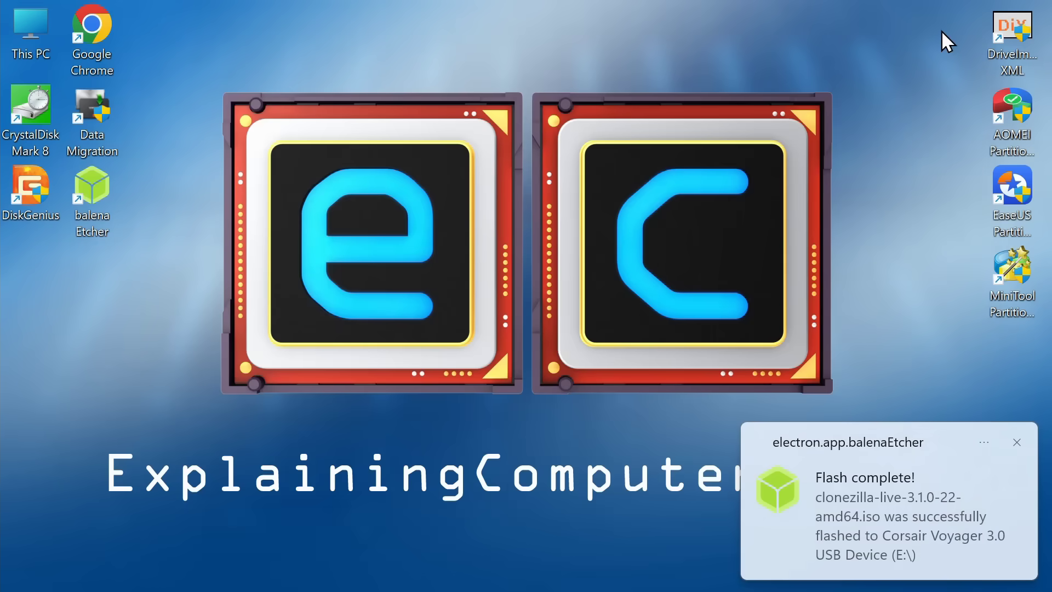
left_click(1016, 442)
left_click(16, 578)
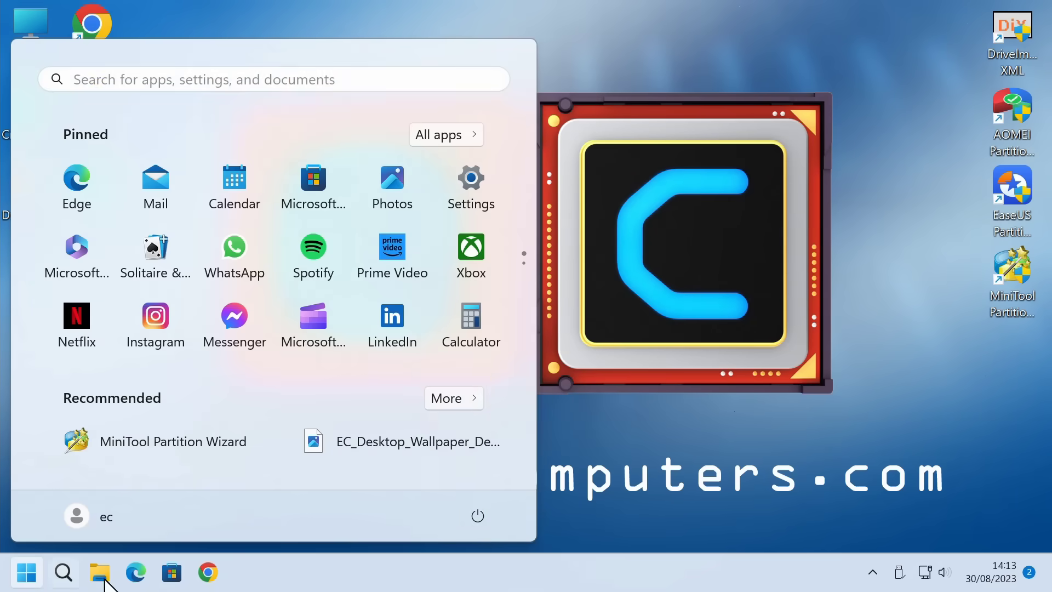
left_click(480, 518)
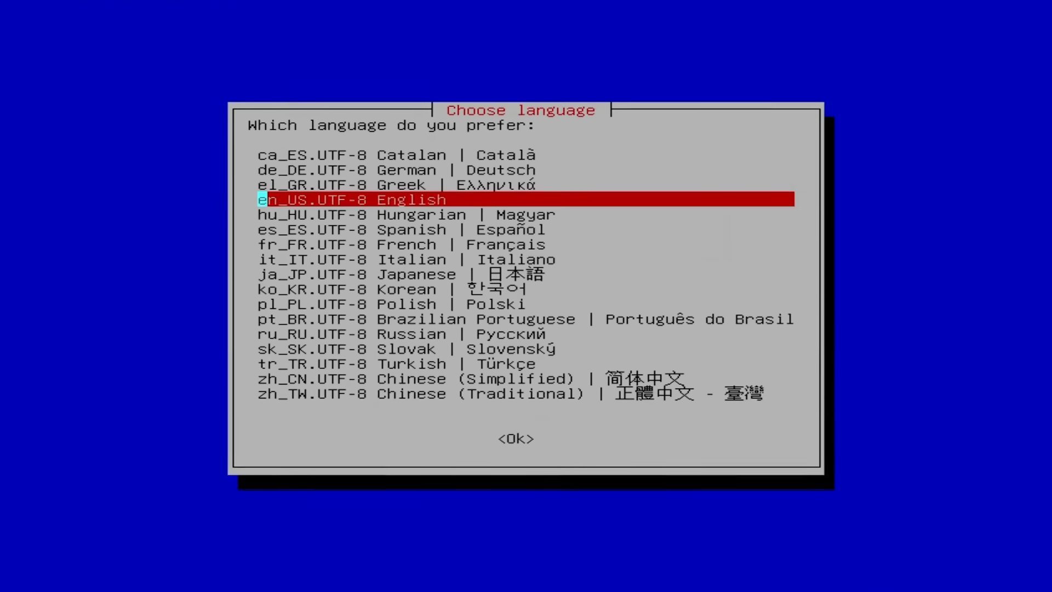
Choose en_US English, keep the default US keyboard layout, and start Clonezilla.
key("Return")
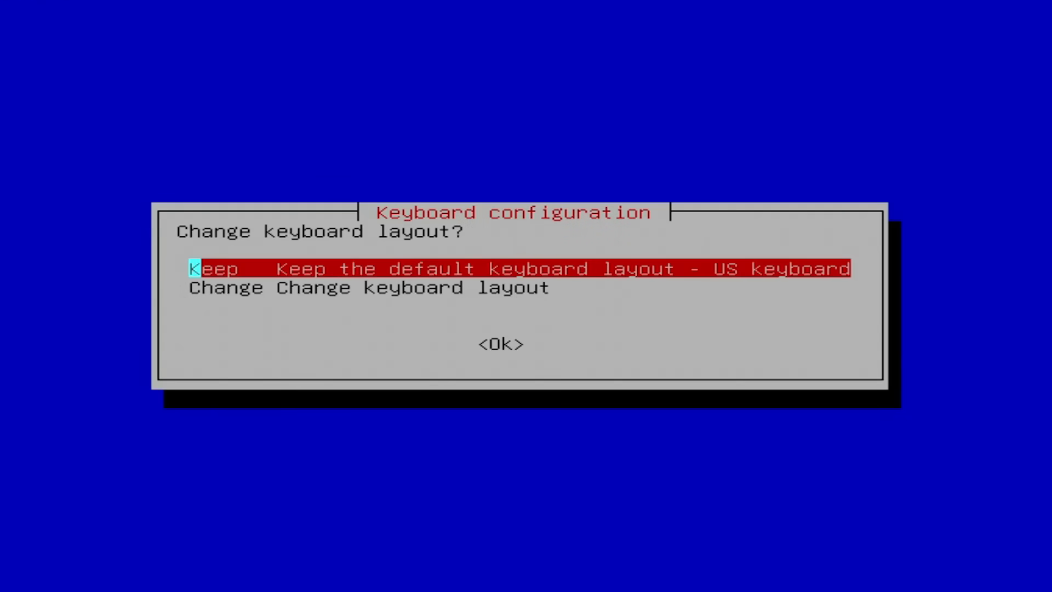
key("Return")
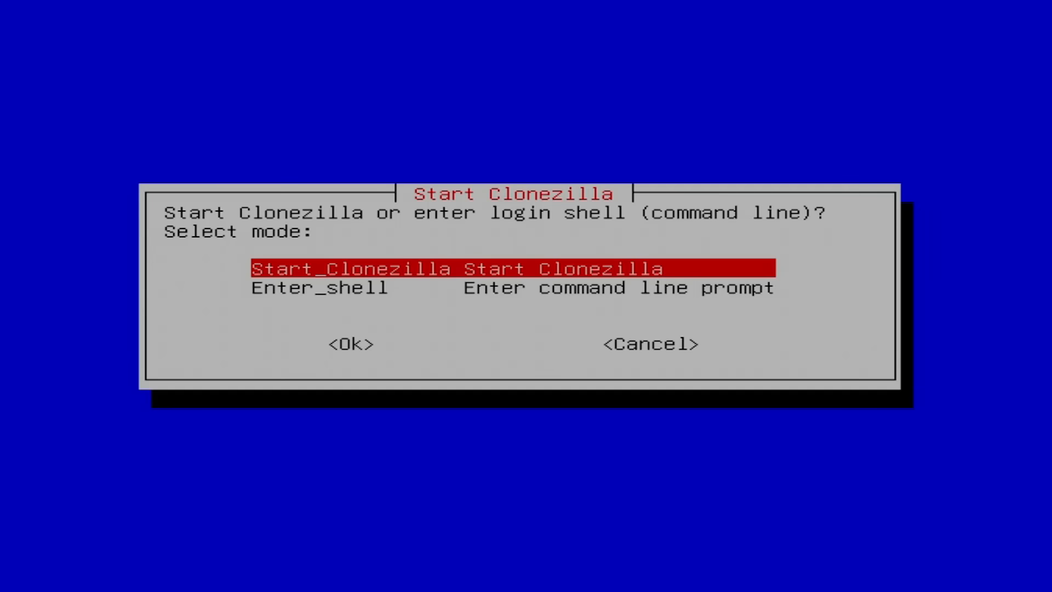
key("Return")
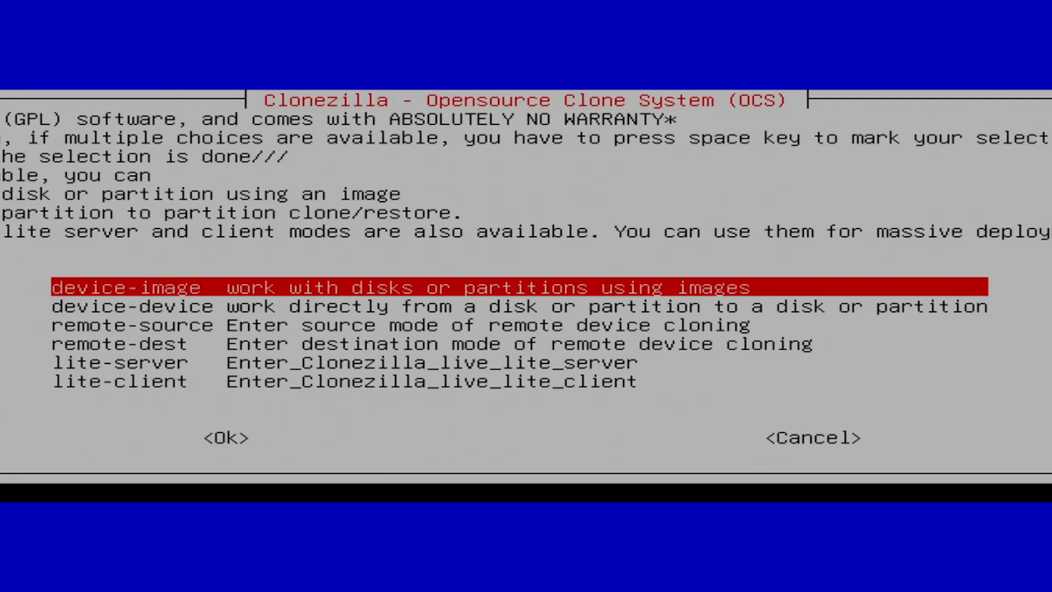
Set up a Beginner-mode device-device disk_to_local_disk clone from nvme0n1 (500GB) to sda (1TB).
key("Down")
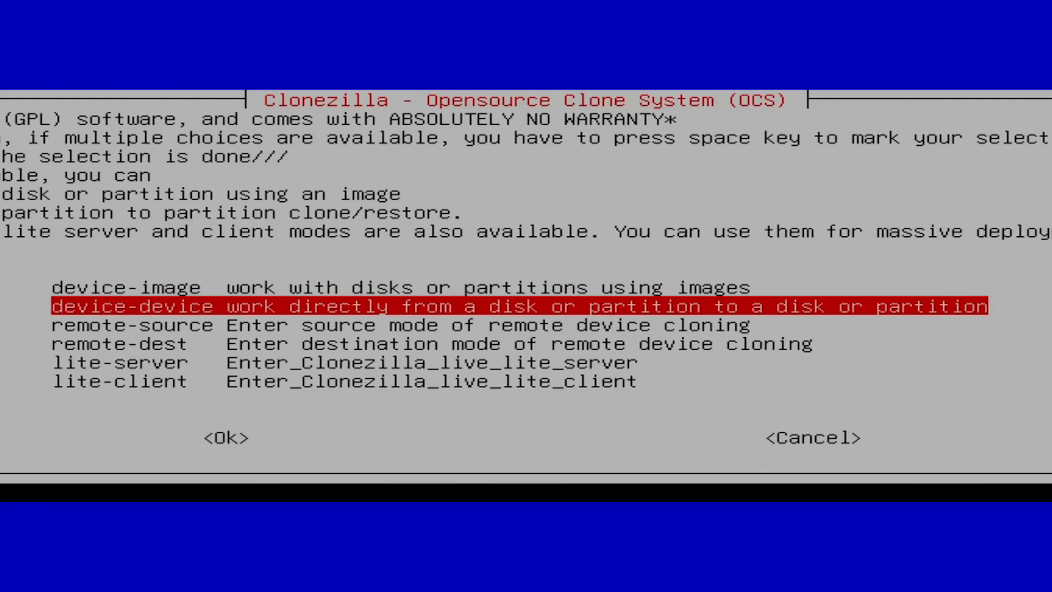
key("Return")
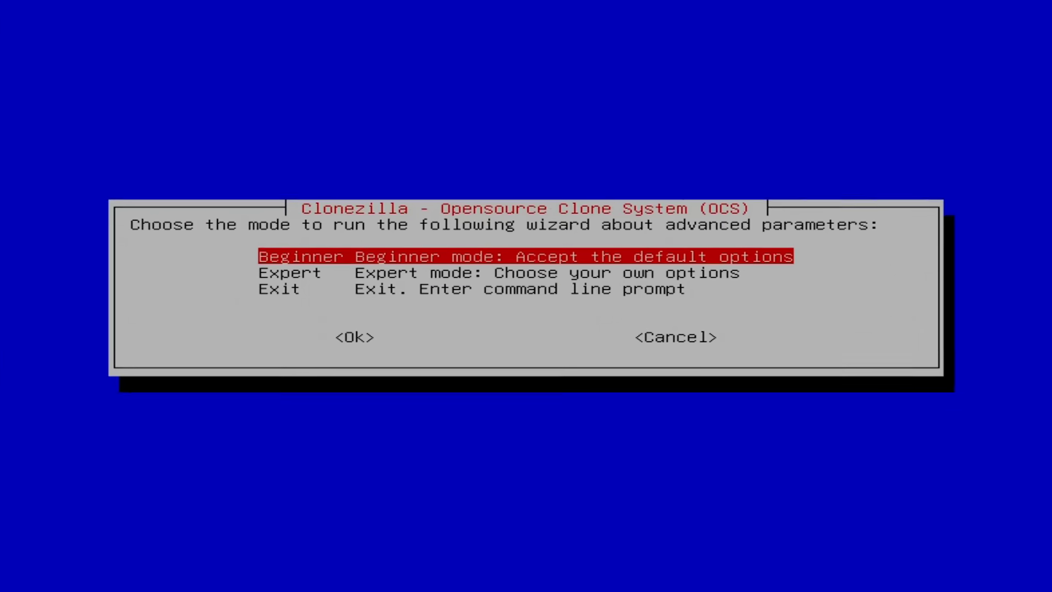
key("Return")
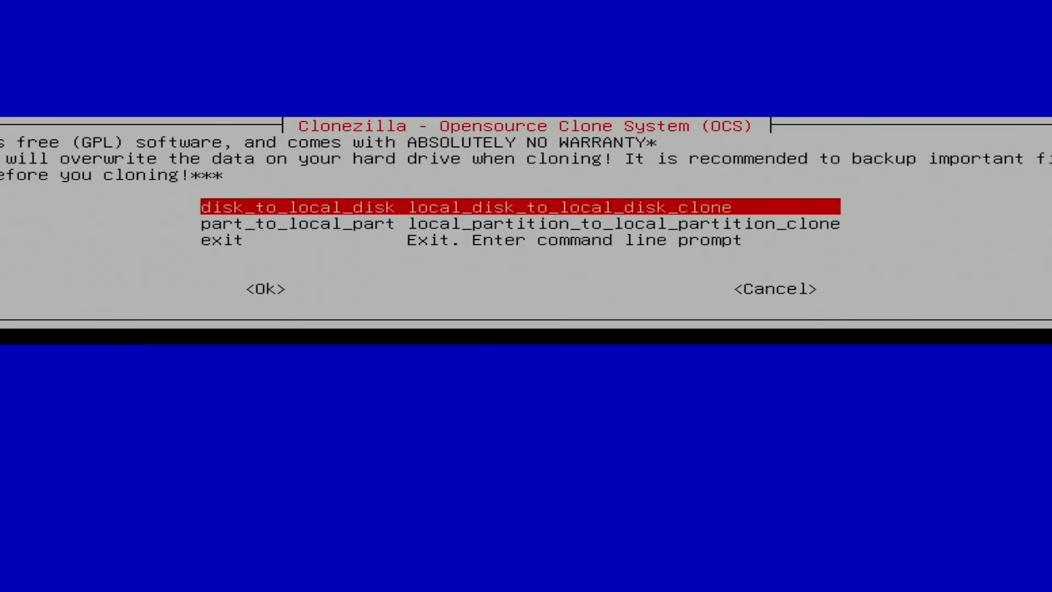
key("Return")
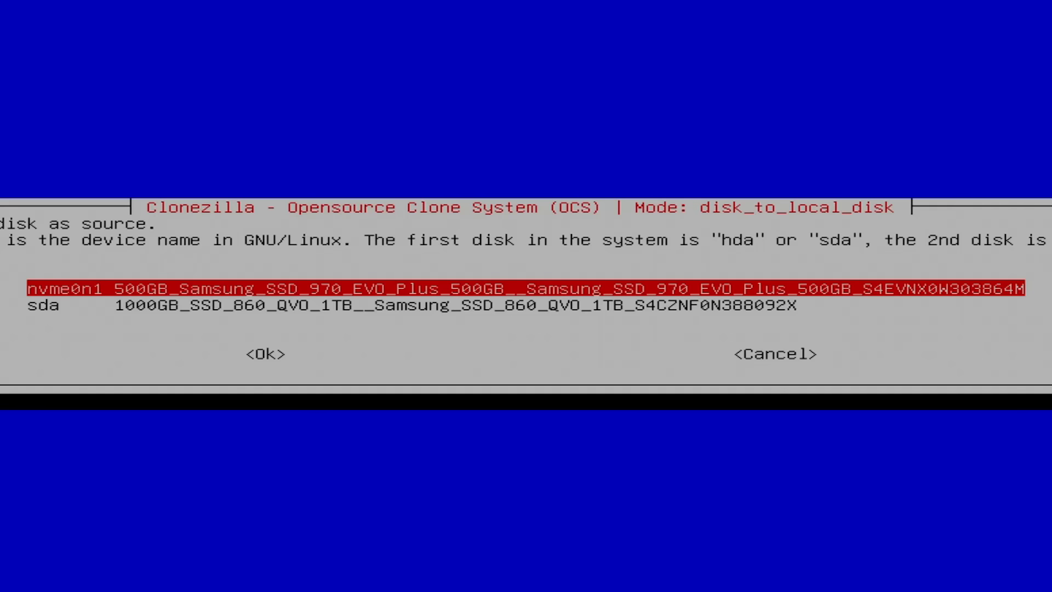
key("Return")
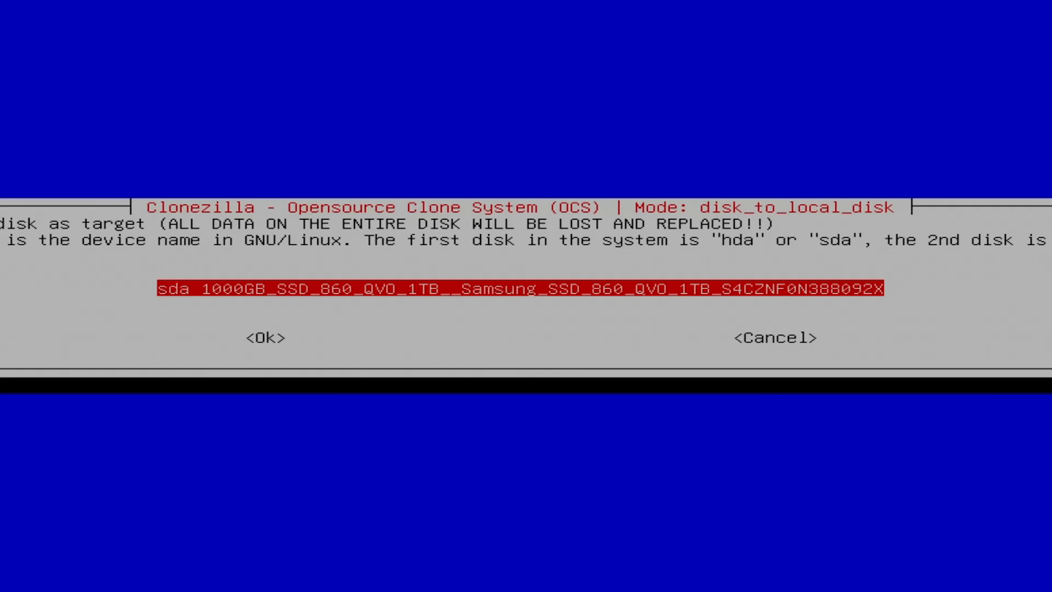
key("Return")
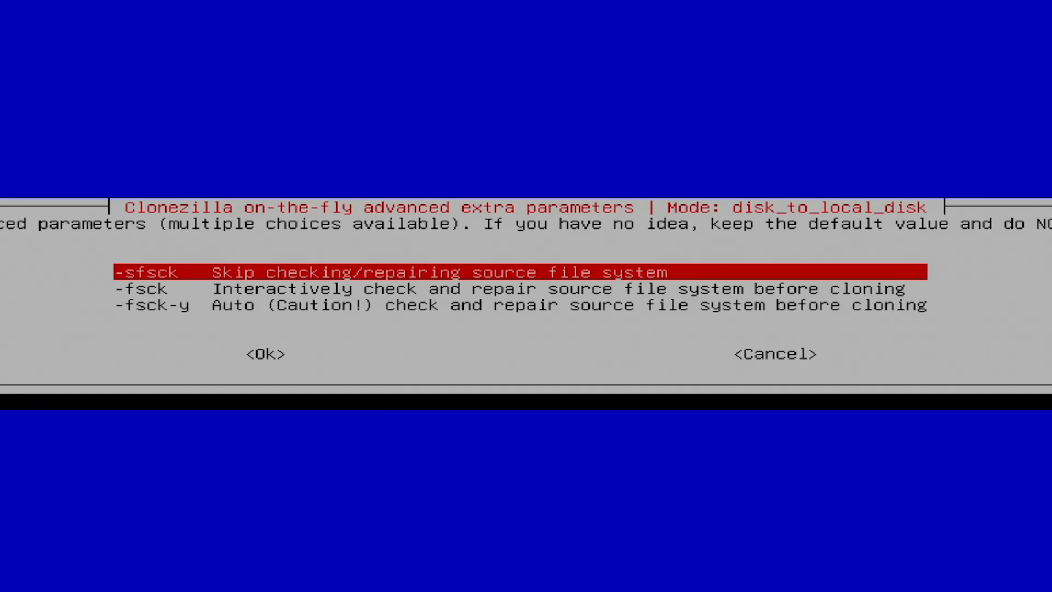
Skip the source file-system check and pick -k1 proportional partition table creation.
key("Return")
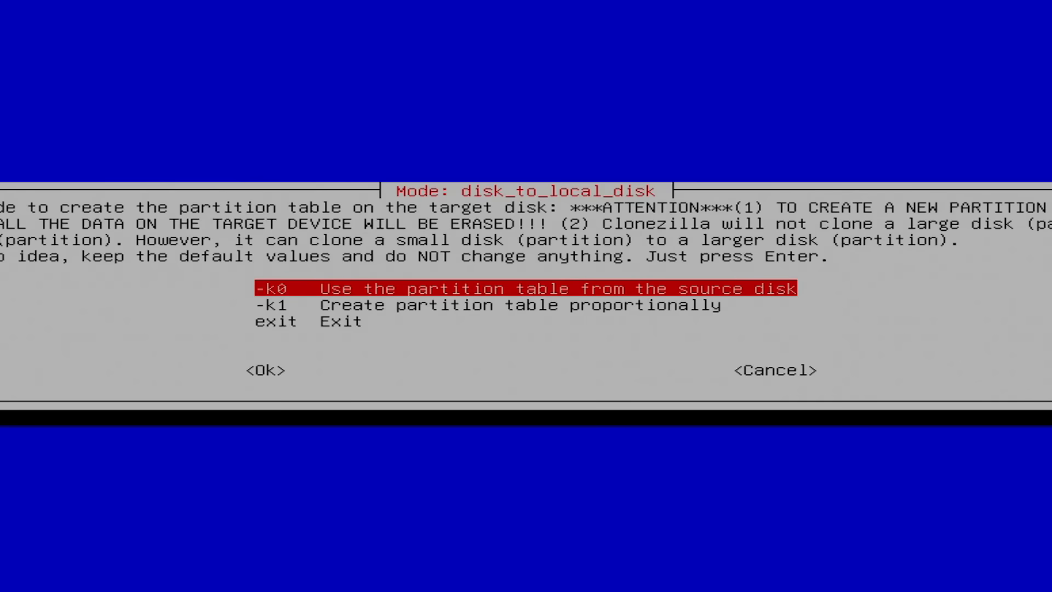
key("Down")
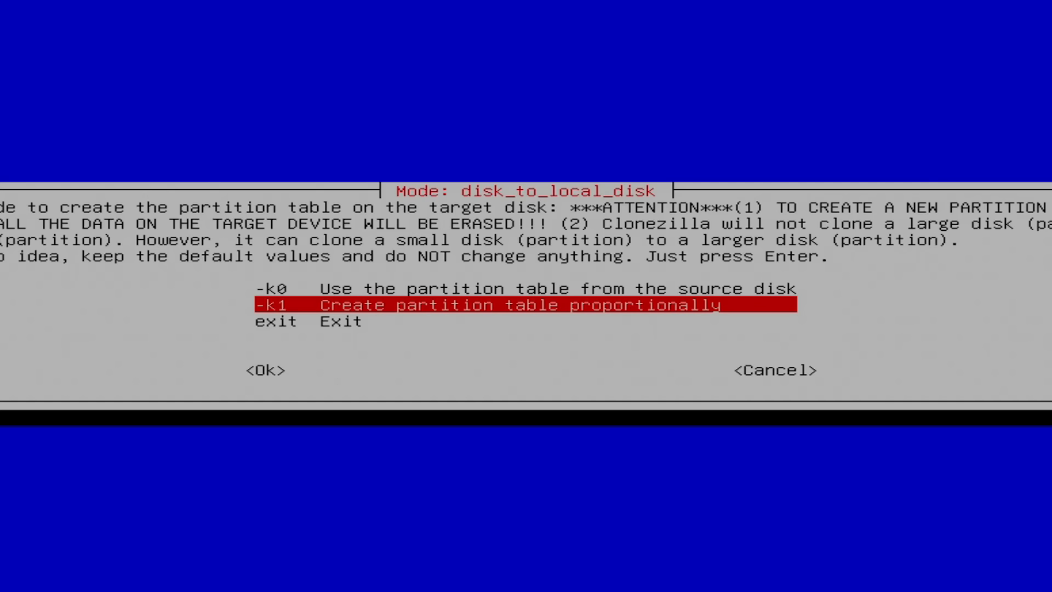
key("Return")
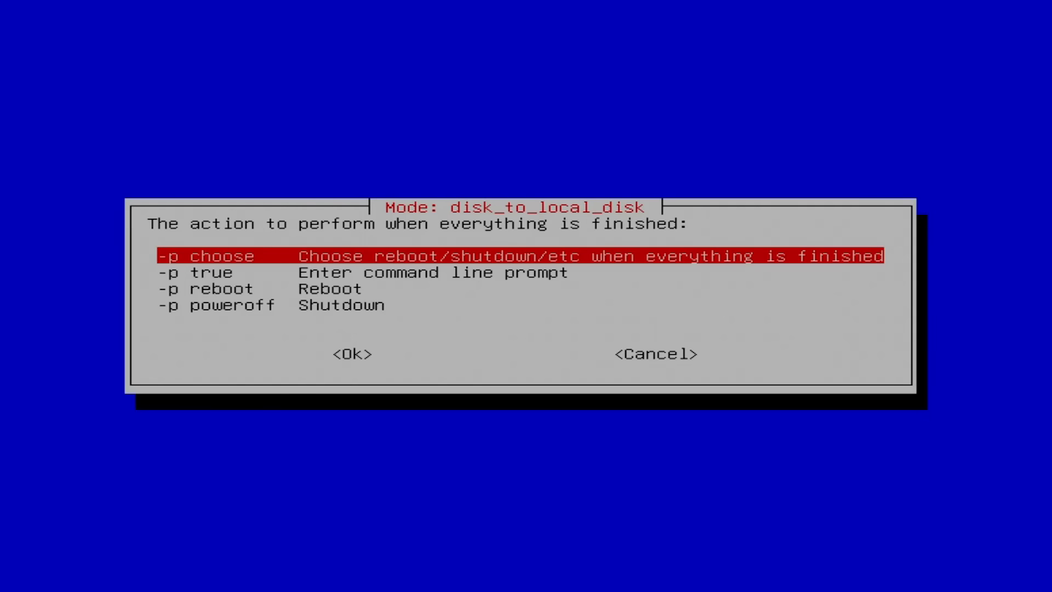
Set the finish action to -p true, ending at a command prompt.
key("Down")
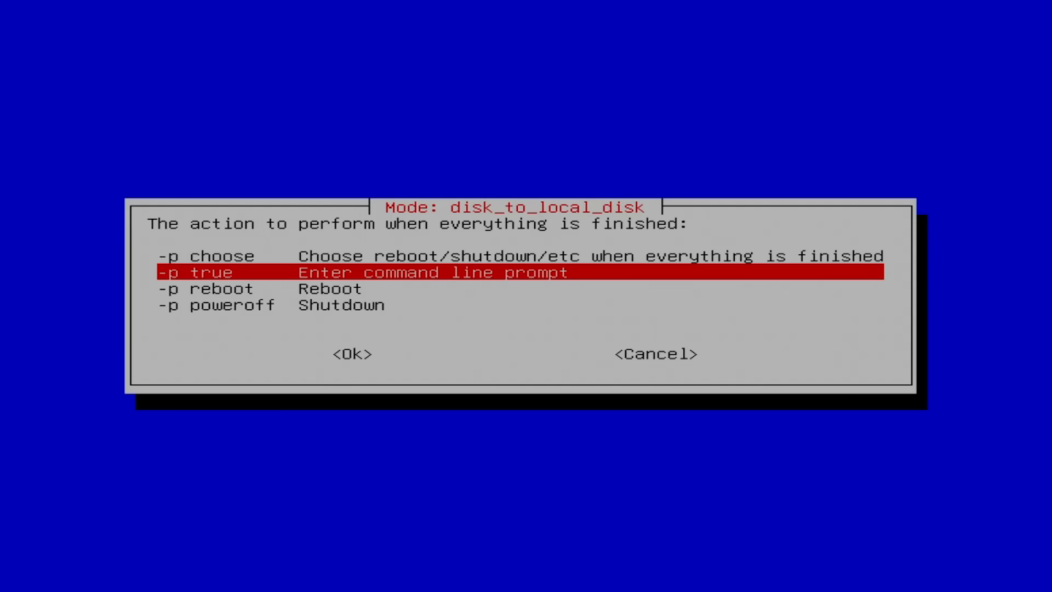
key("Down")
key("Down")
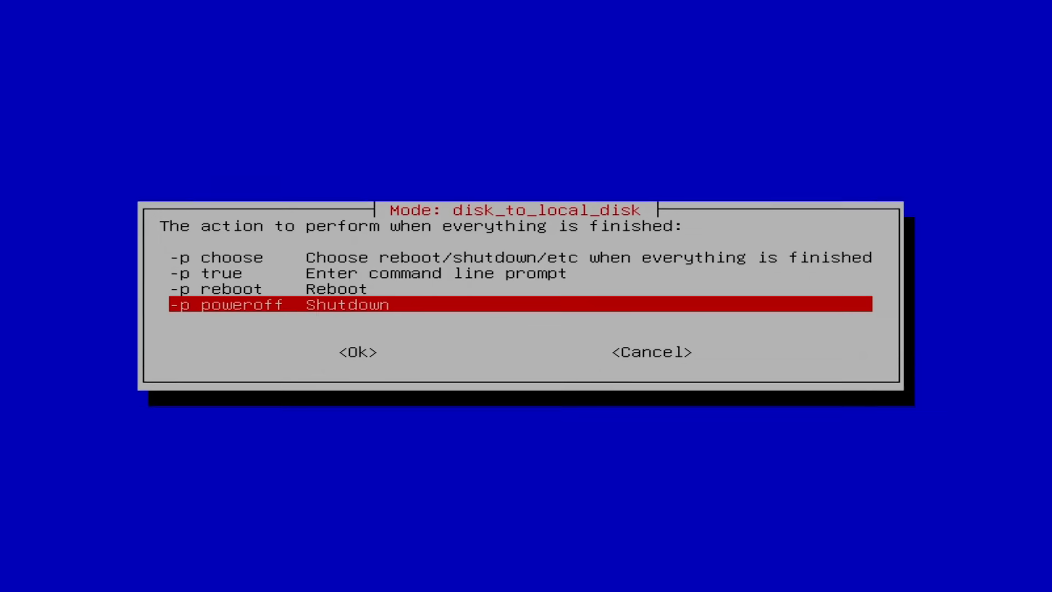
key("Up")
key("Up")
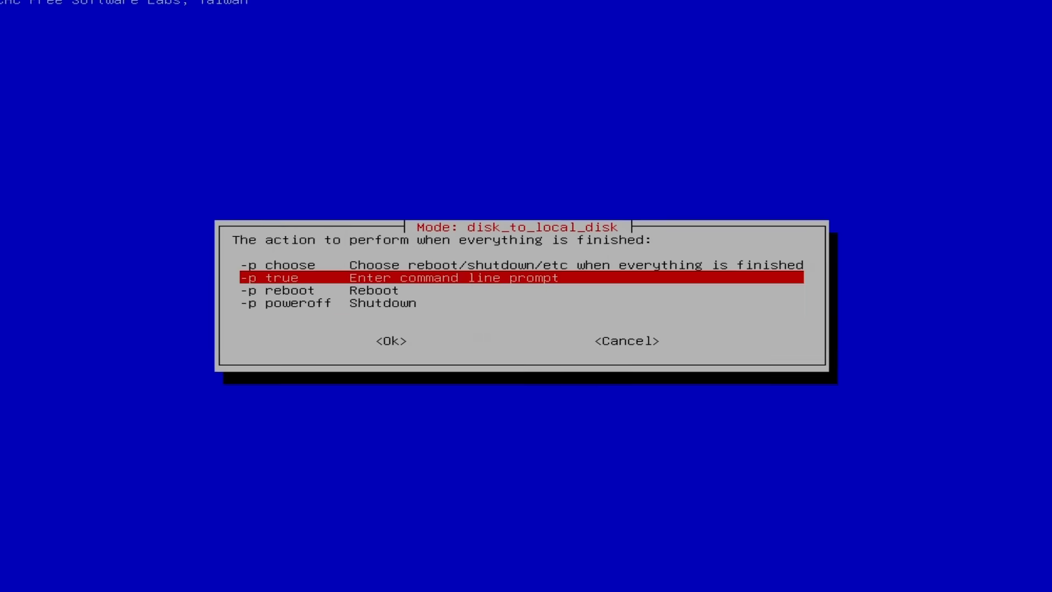
key("Return")
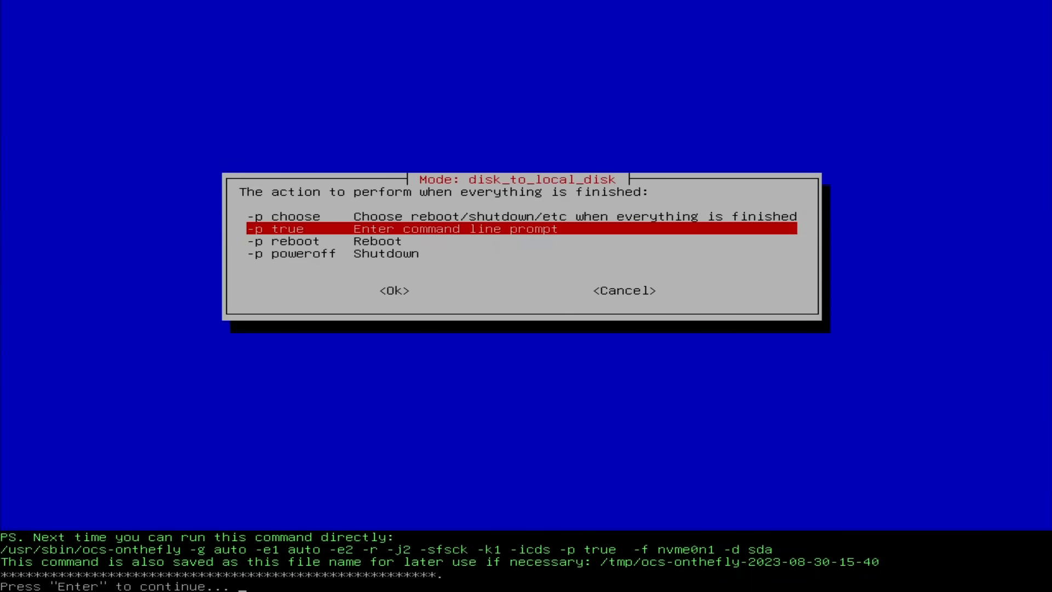
Pass the generated command notice and answer y twice to overwrite sda, letting the clone run to Finished.
key("Return")
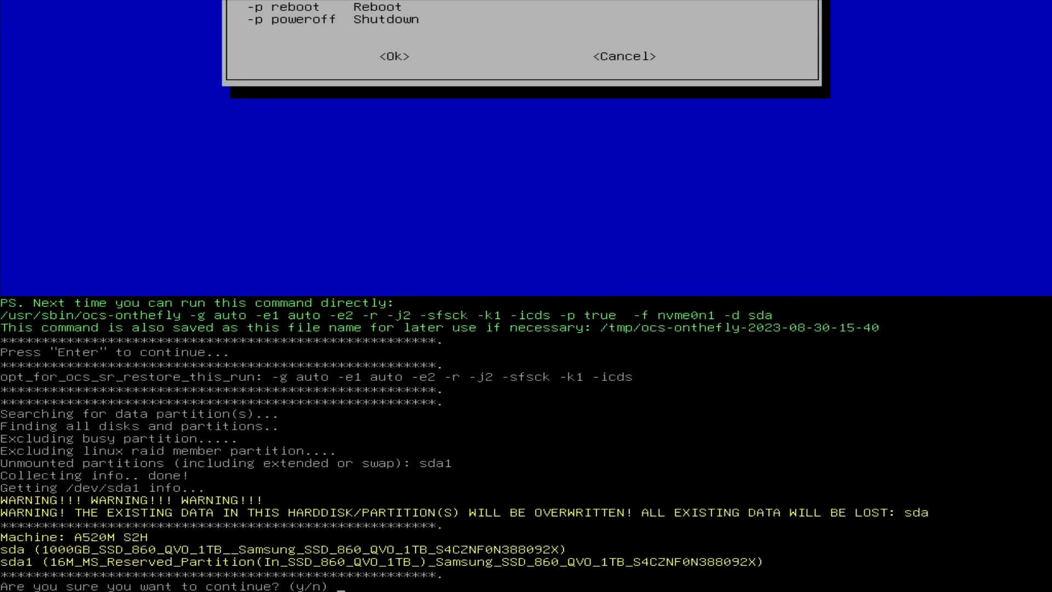
type("y")
key("Return")
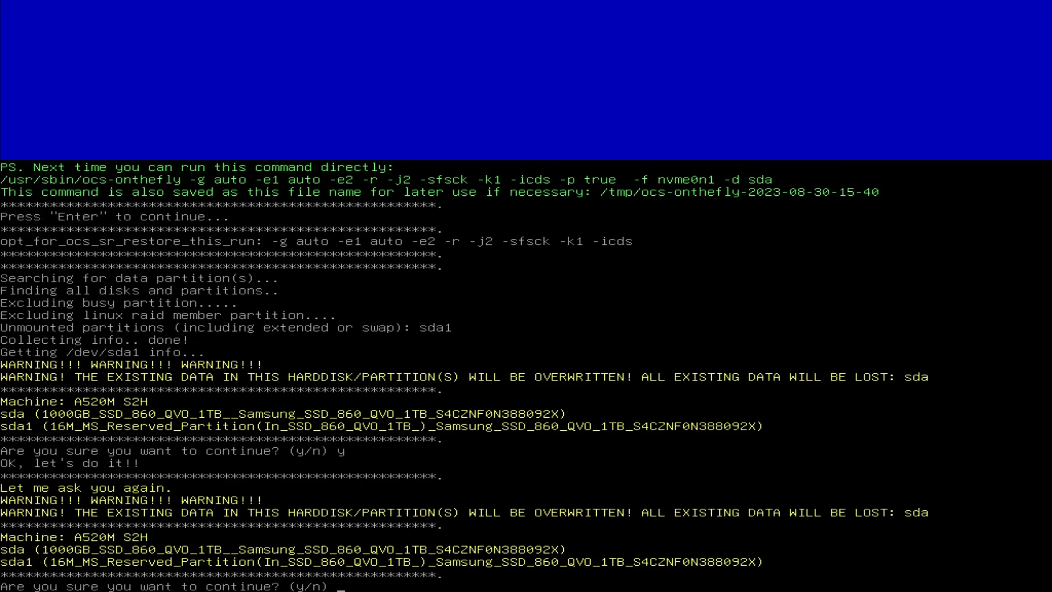
type("y")
key("Return")
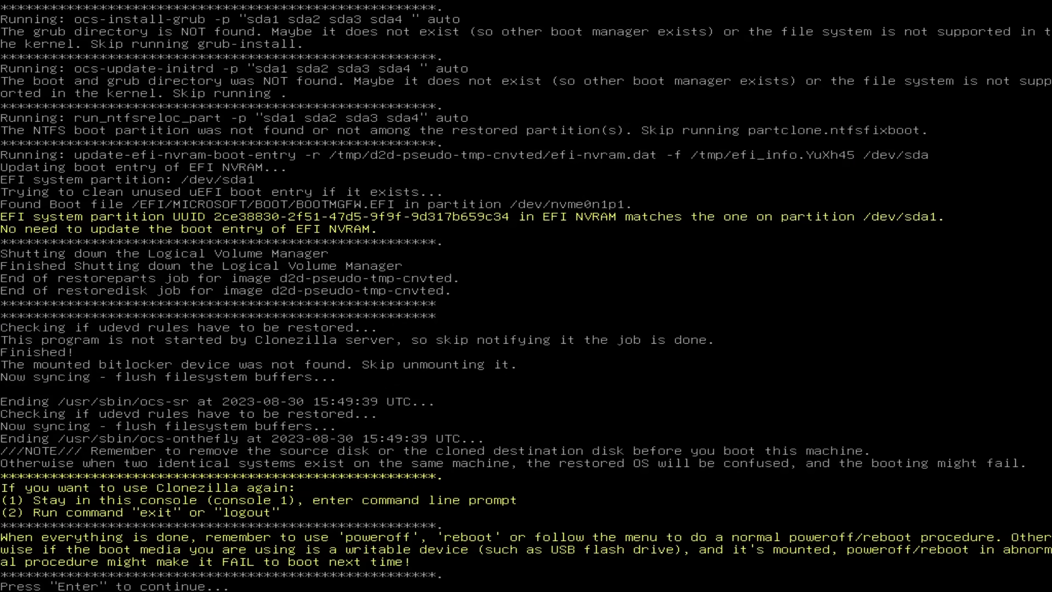
Exit the finished clone to the command prompt and shut the machine down with 'shutdown now'.
key("Return")
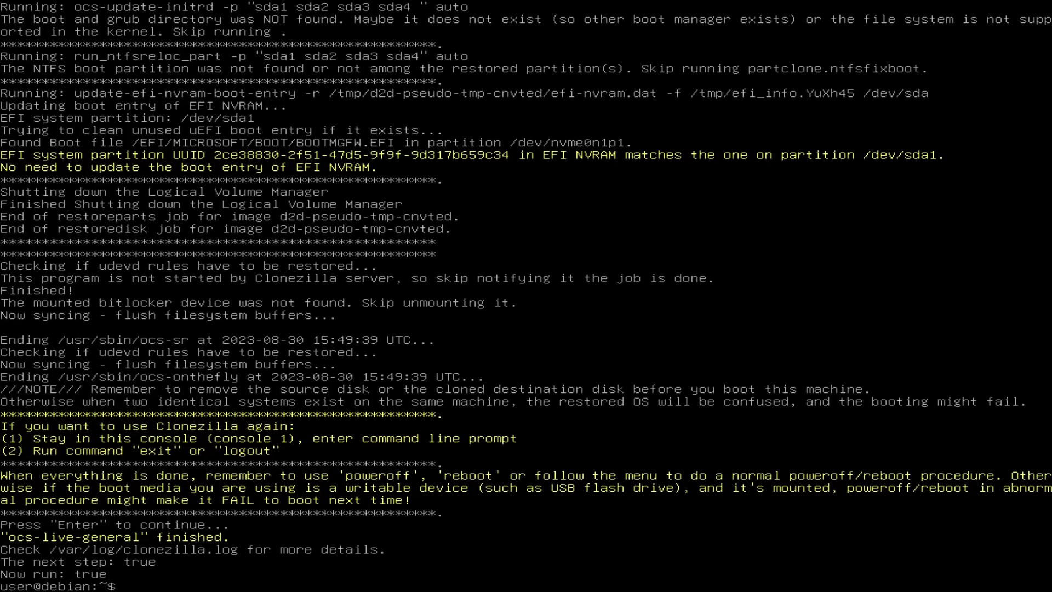
type("shutdown n")
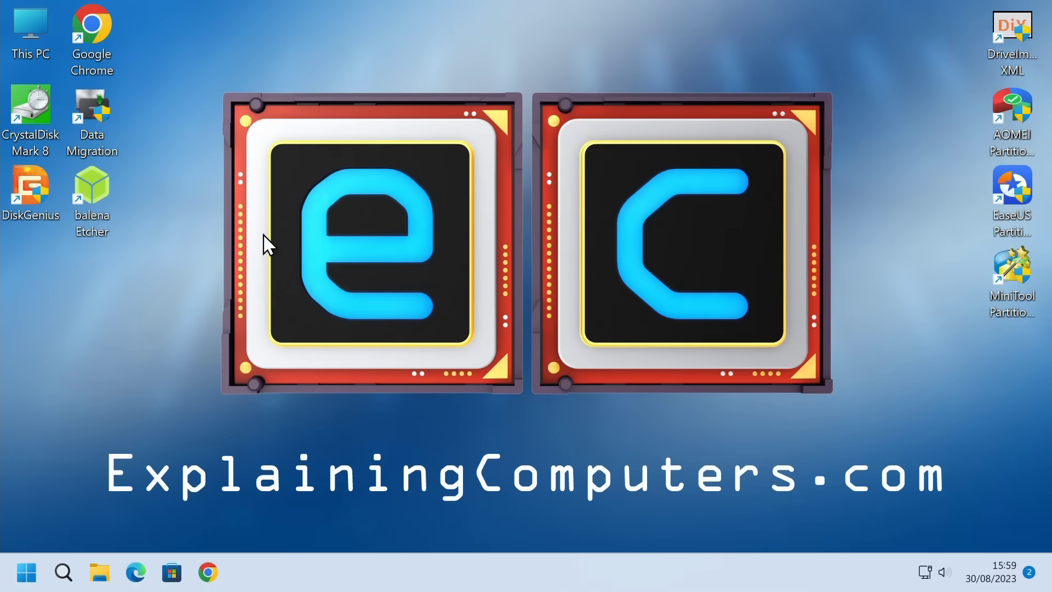
Open This PC to confirm the cloned drives: Local Disk (C:) 715 GB and Video (D:) 214 GB.
double_click(32, 40)
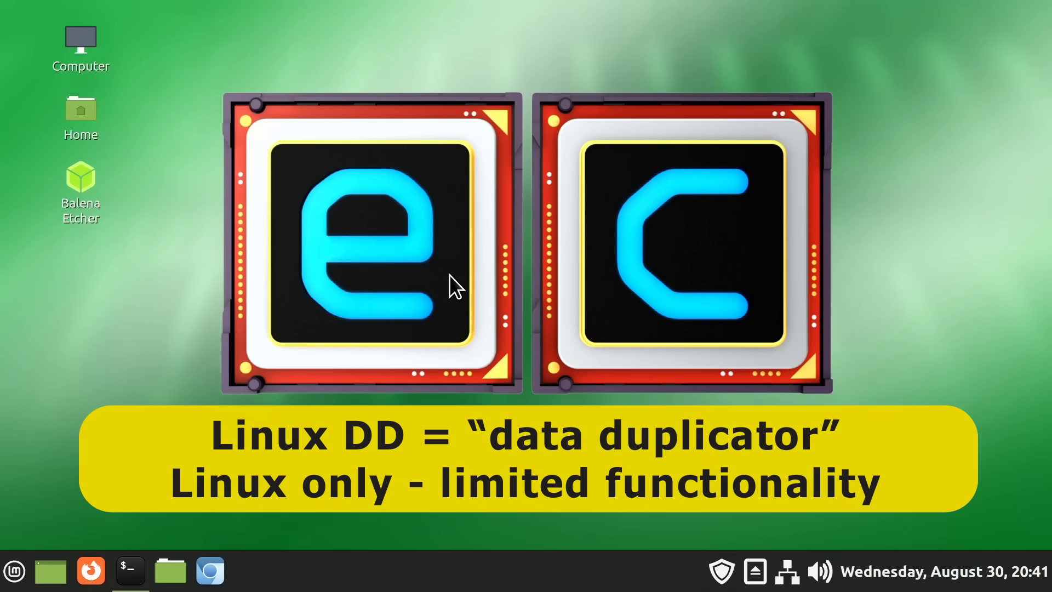
Restore the terminal holding the command sudo dd if=/dev/sda of=/dev/sdb status=progress.
left_click(135, 570)
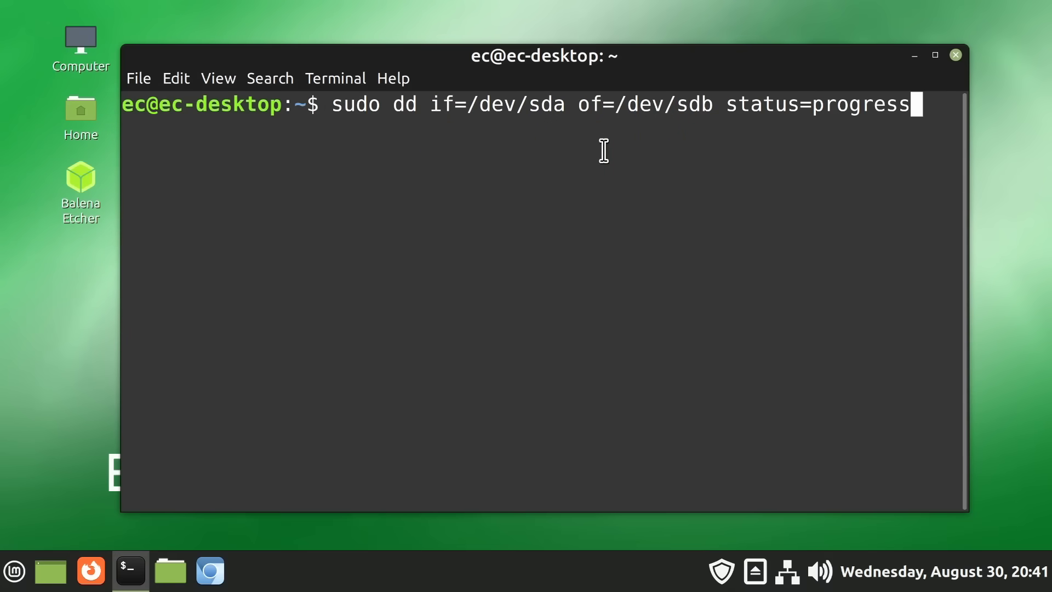
Run sudo dd if=/dev/sda of=/dev/sdb status=progress to start copying sda onto sdb.
key("Return")
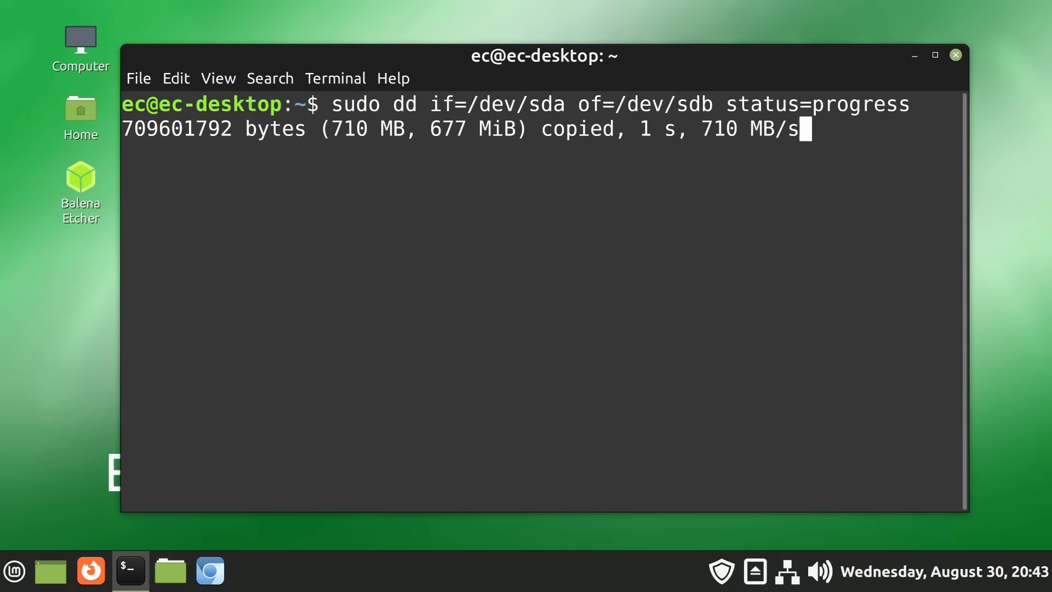